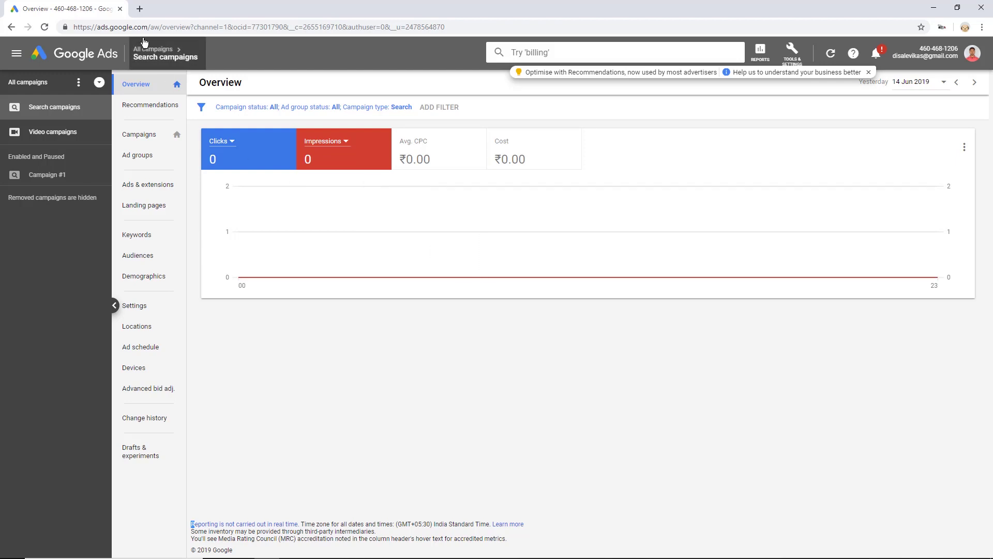
- Navigate from the account overview to the Search campaigns overview page
drag(148, 27, 90, 27)
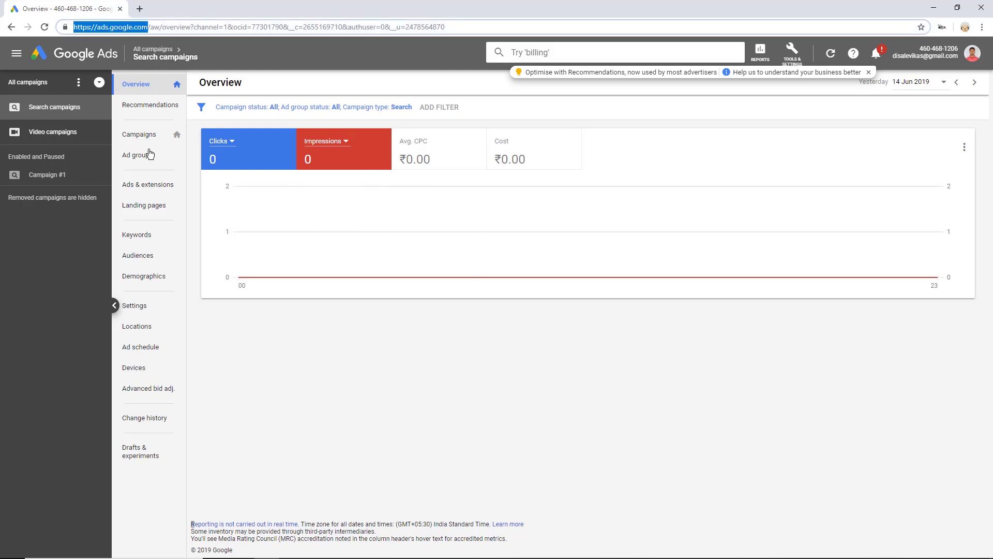
click(589, 356)
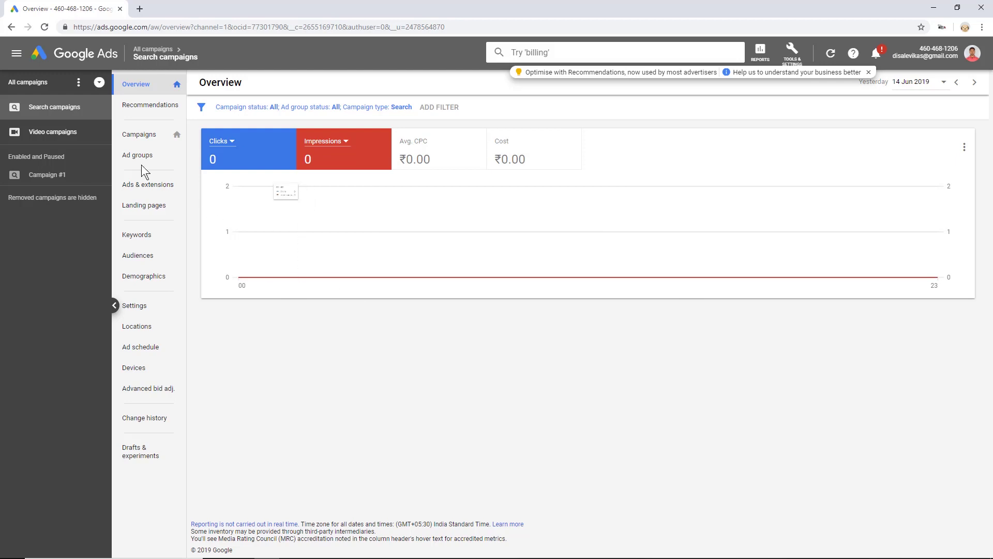
click(144, 136)
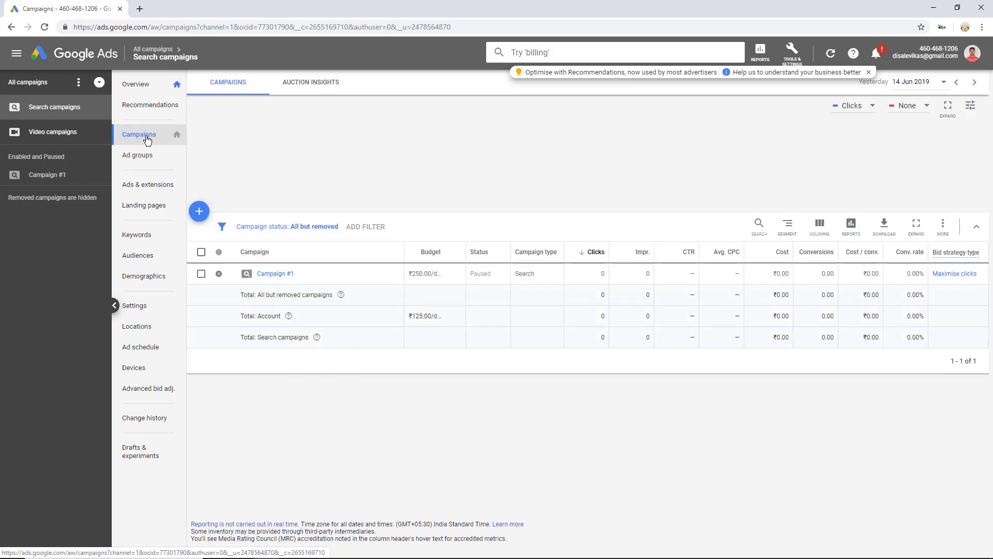
- Start a brand-new campaign from the + button on the Campaigns page
click(198, 215)
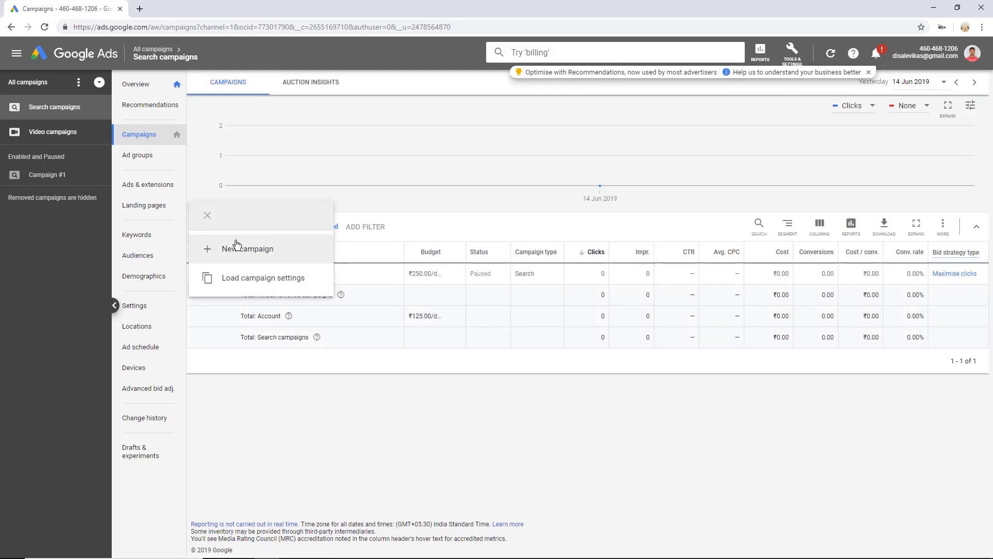
click(235, 246)
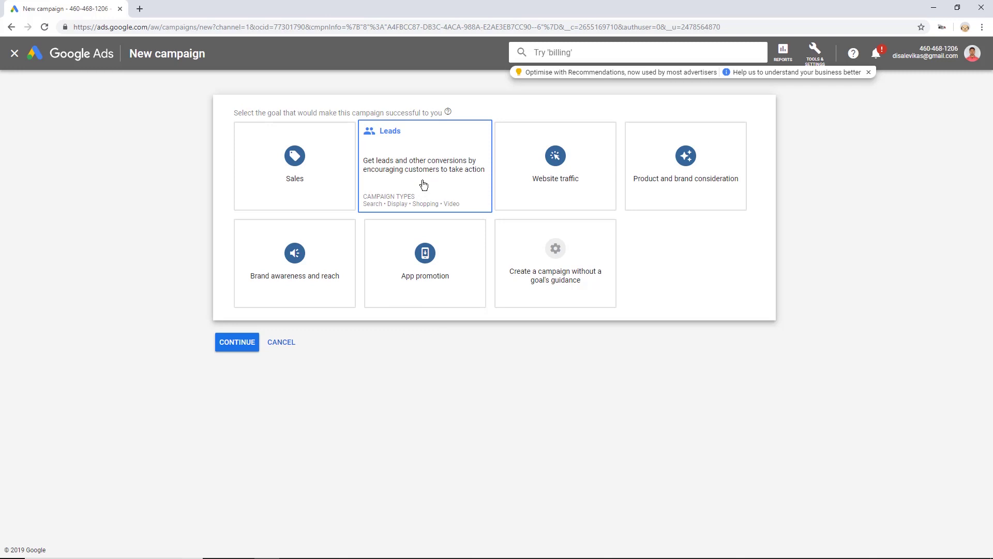
- Choose Leads as the campaign goal and Search as the campaign type
click(423, 184)
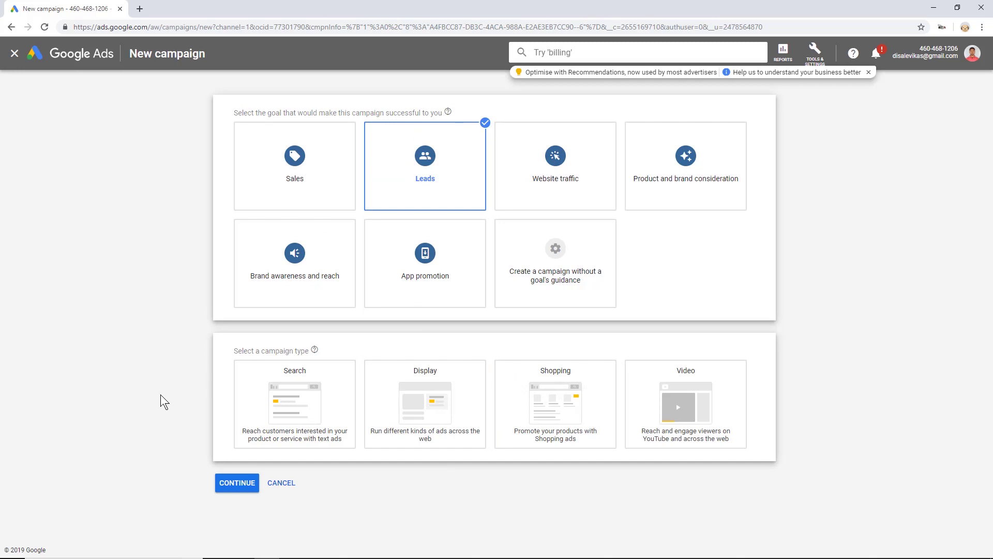
mouse_move(443, 415)
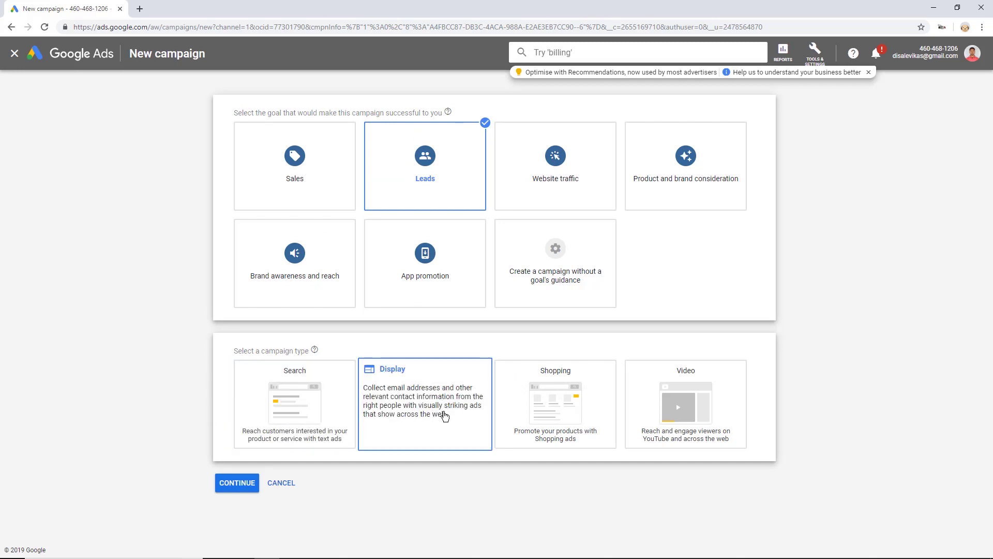
mouse_move(721, 416)
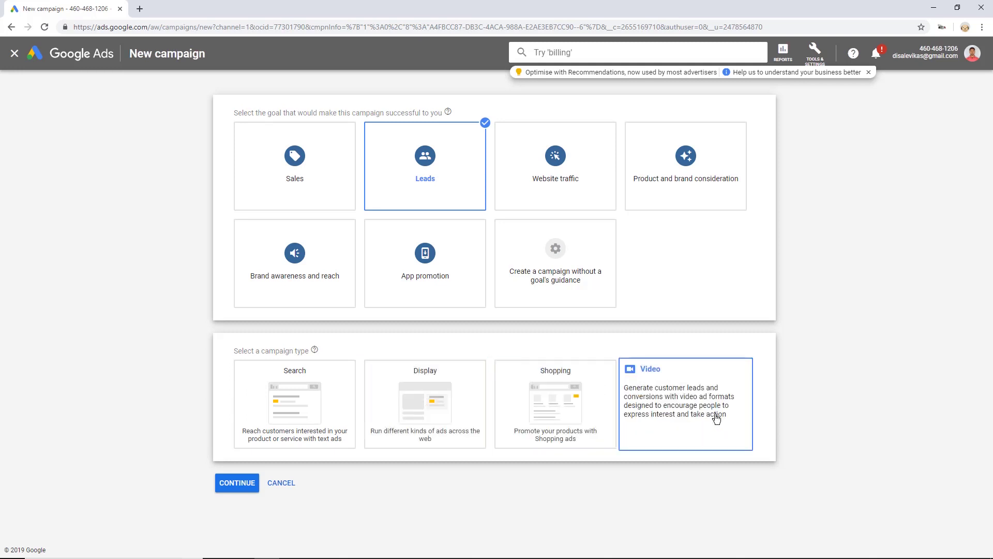
click(286, 412)
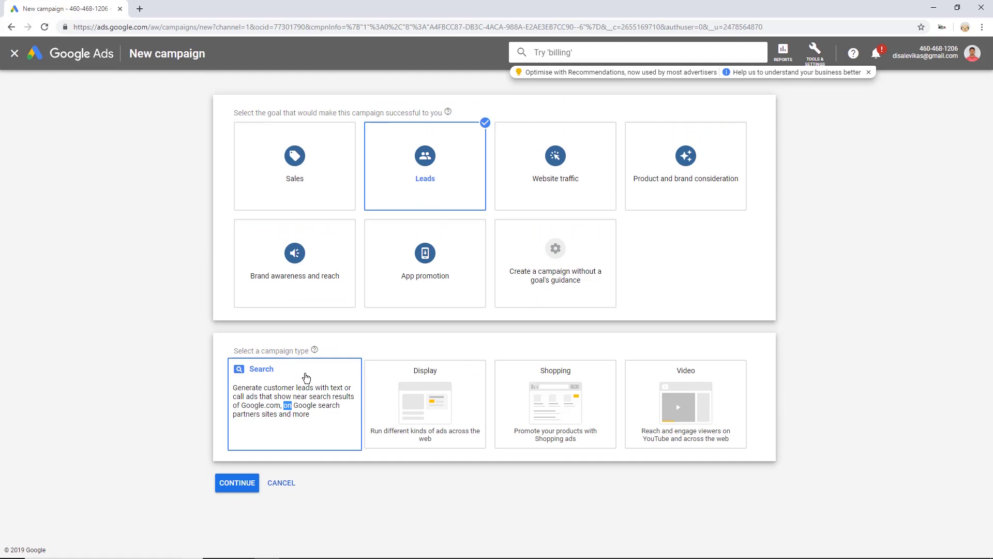
click(305, 377)
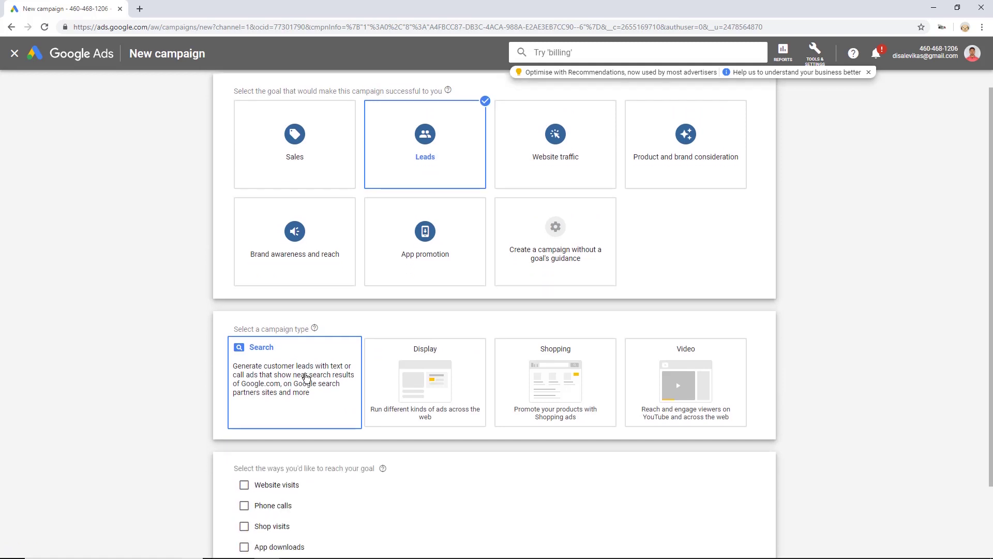
click(306, 376)
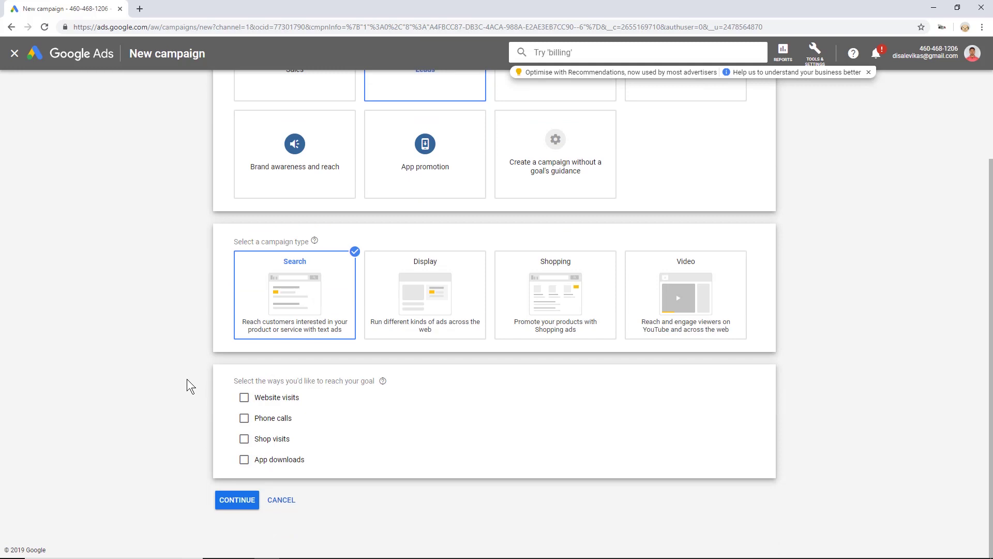
- Aim the campaign at website visits to digitaldeeksha.com, leave phone calls off, and continue
click(243, 397)
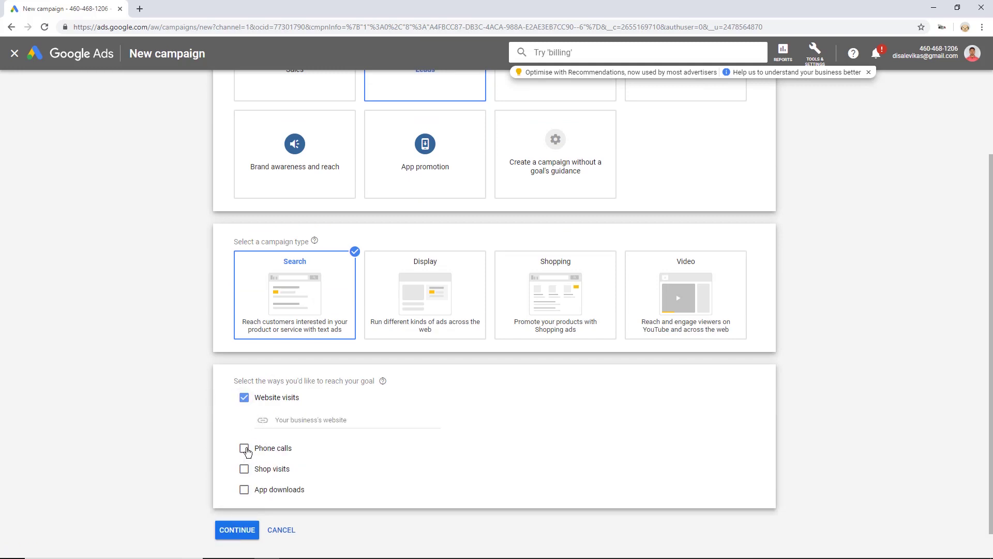
click(243, 448)
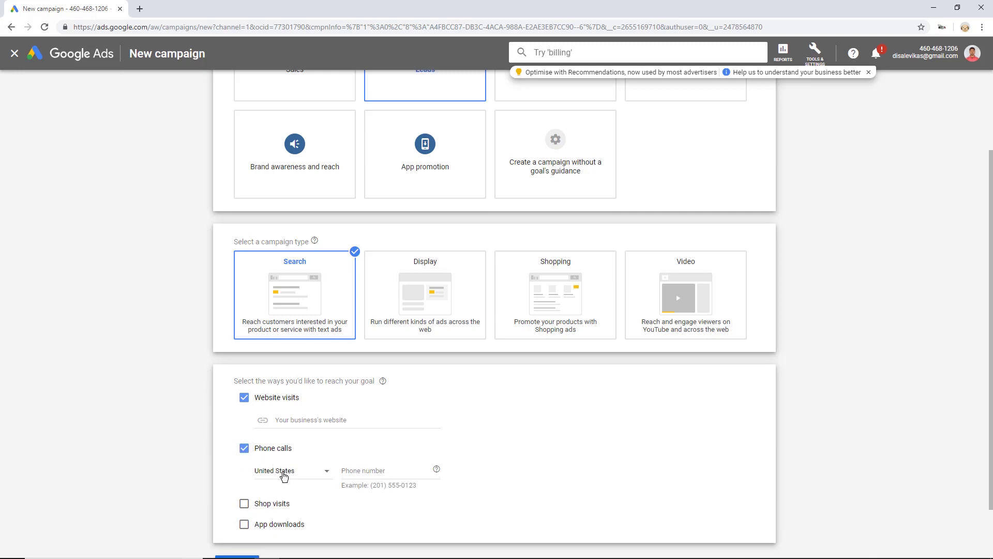
click(284, 476)
click(230, 473)
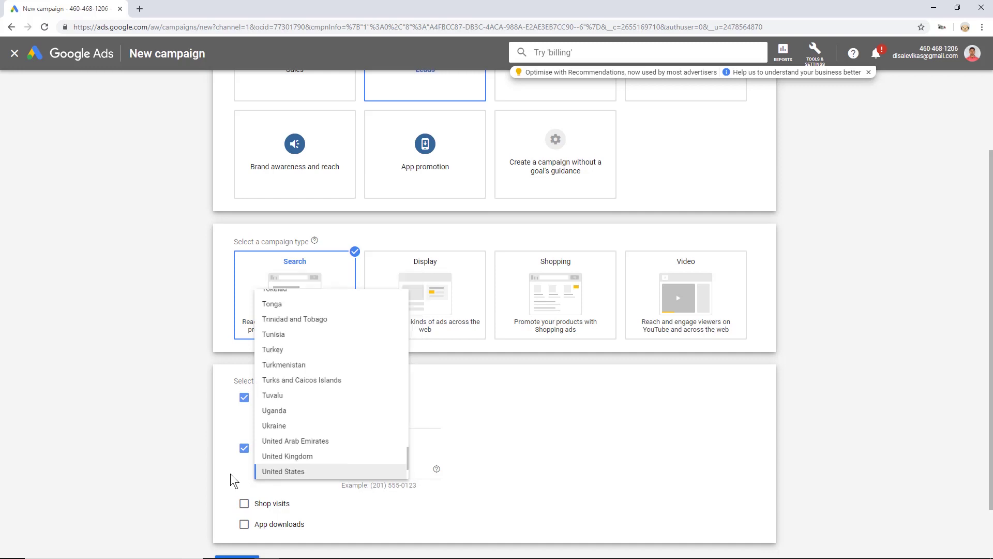
click(244, 448)
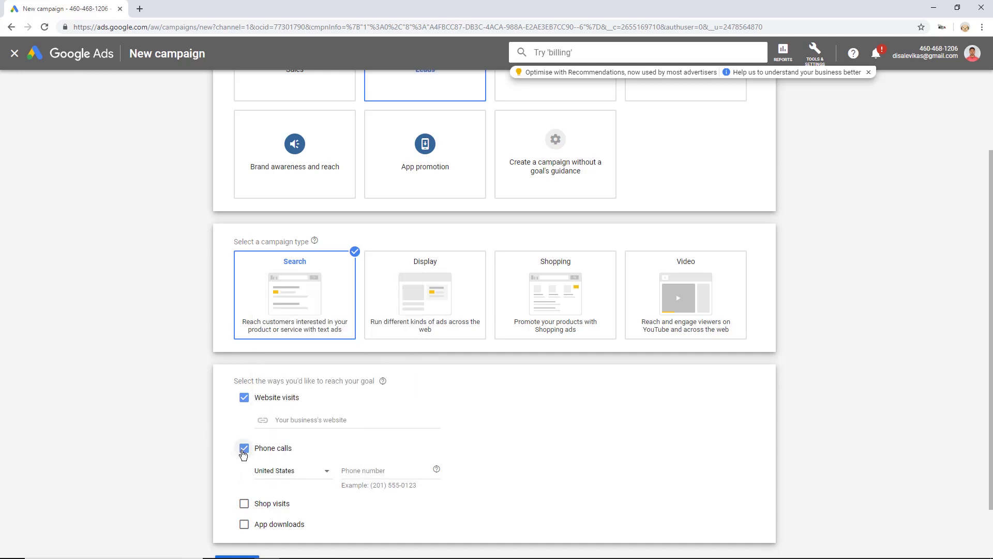
click(297, 417)
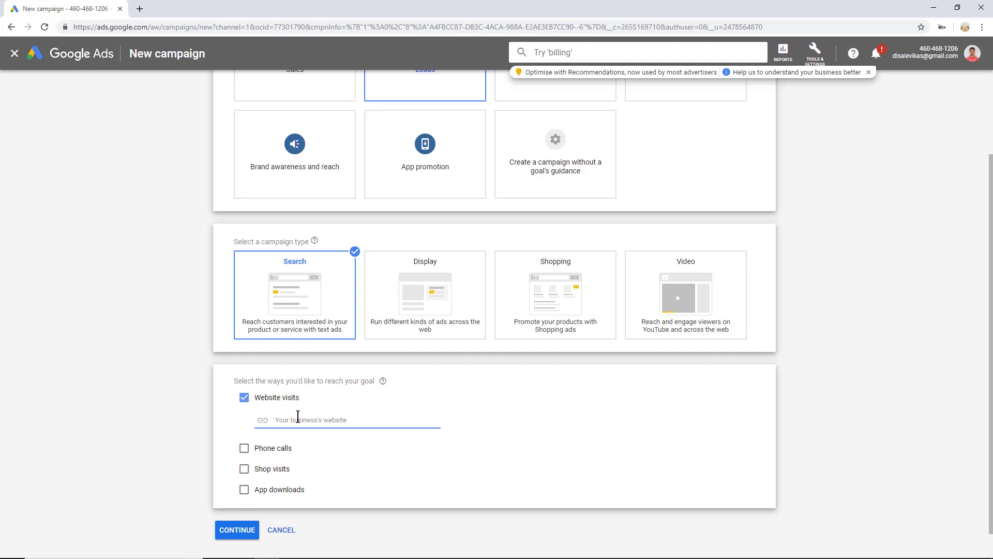
text(digitalgeeksha.com)
click(241, 533)
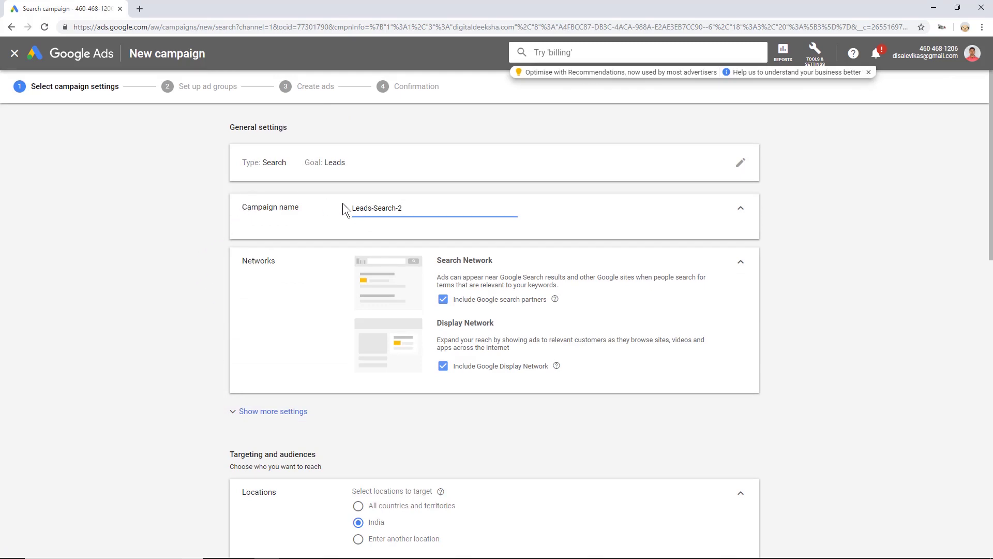
- Name the campaign 'Digital Deeksha Lead Generation' and untick Include Google Display Network
triple_click(420, 208)
text(Digital Deeksha Lead Generation)
click(444, 369)
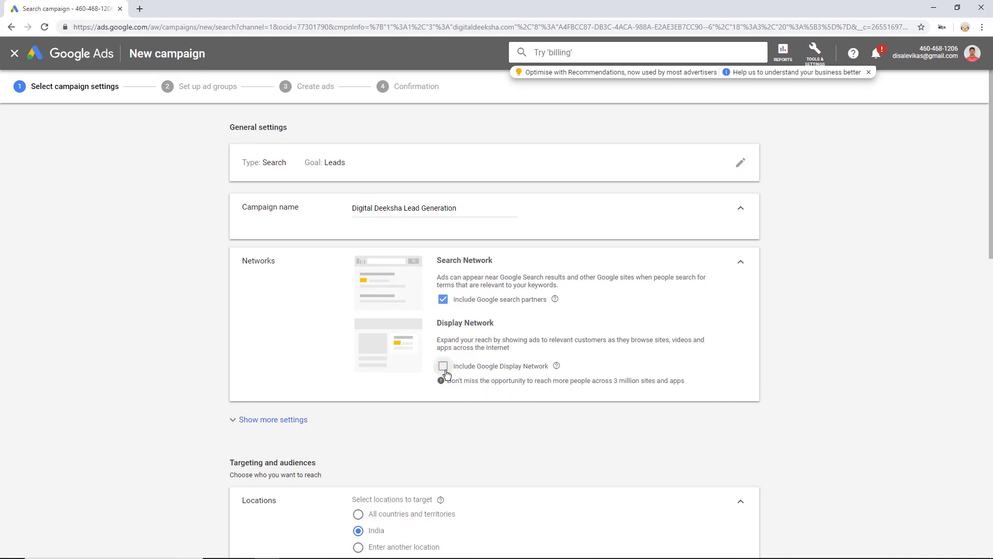
click(444, 368)
click(445, 368)
scroll(240, 293, down, 5)
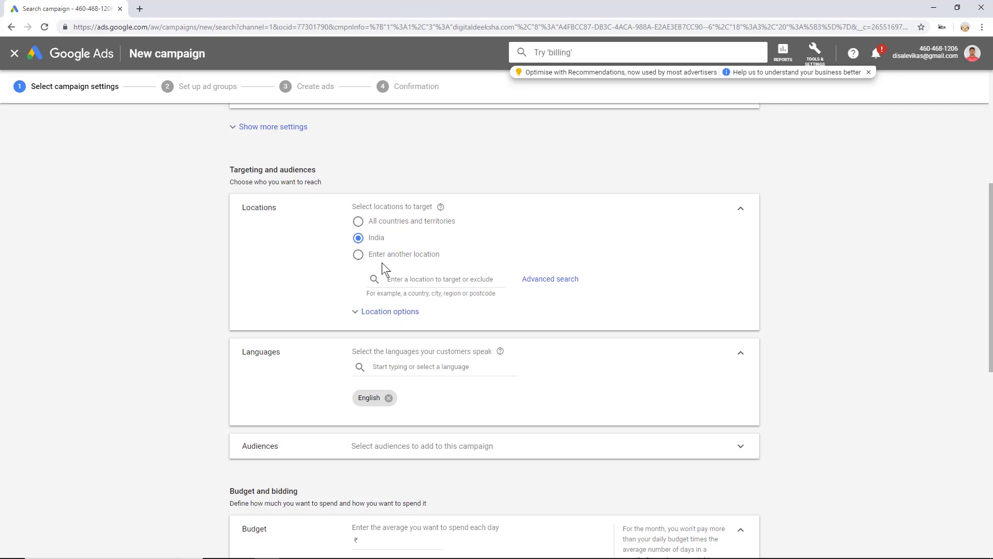
- Target Ahmedabad, Gujarat and exclude Gandhinagar, Gujarat as campaign locations
click(414, 274)
text(A)
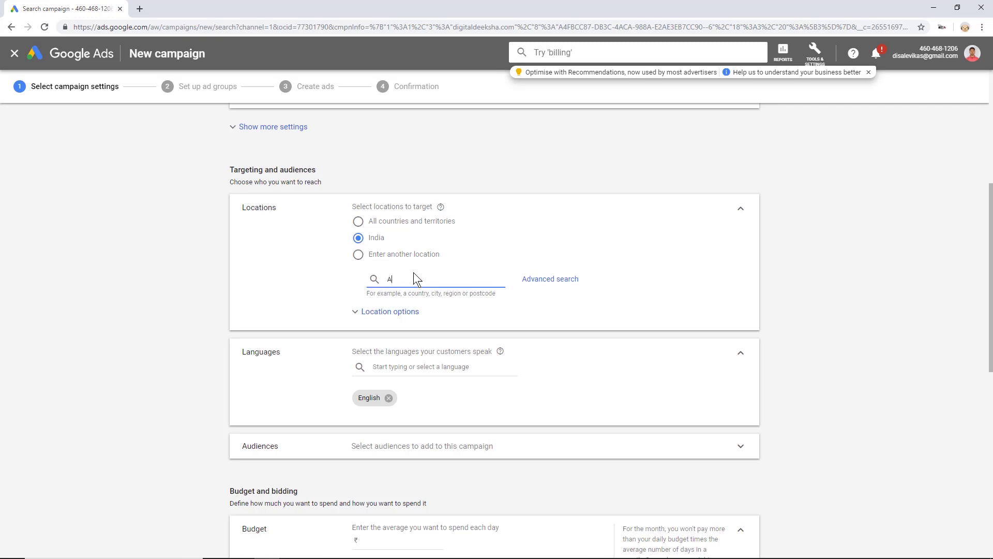
text(hmedabad)
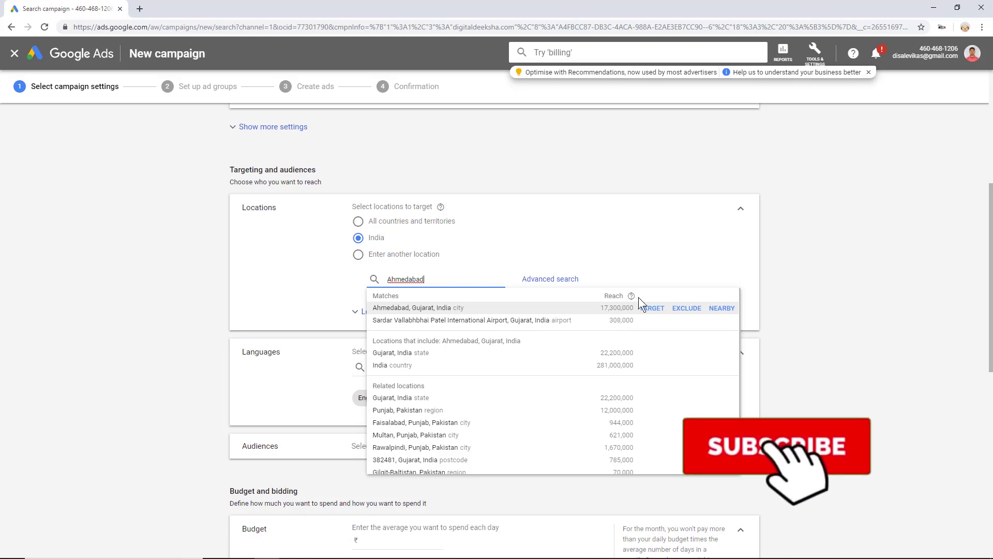
click(652, 309)
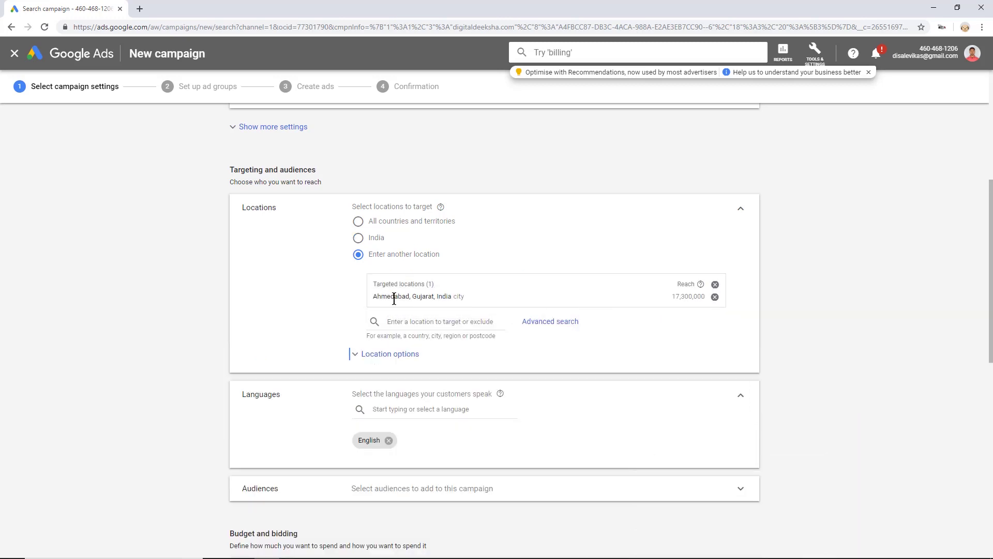
click(402, 324)
text(gandhi)
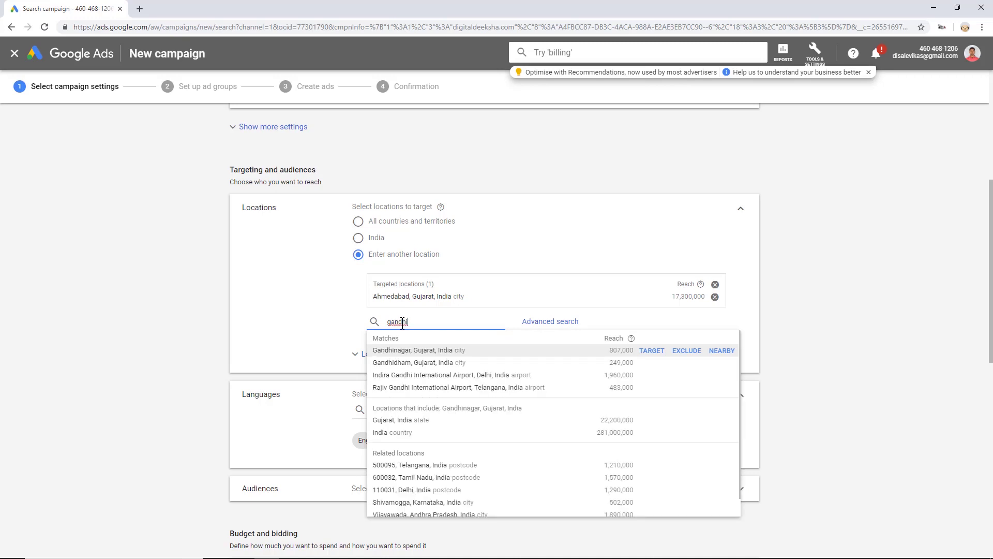
click(693, 352)
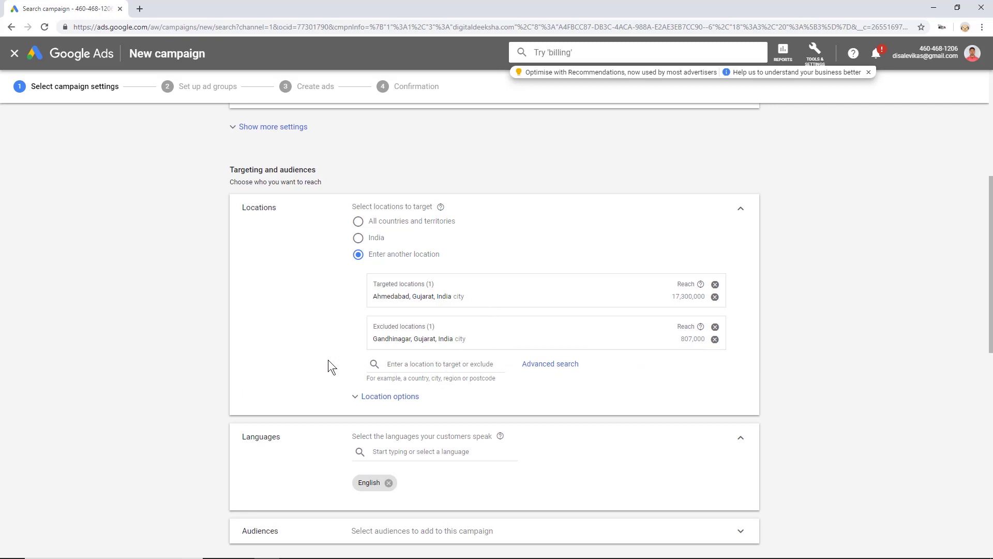
scroll(327, 359, down, 5)
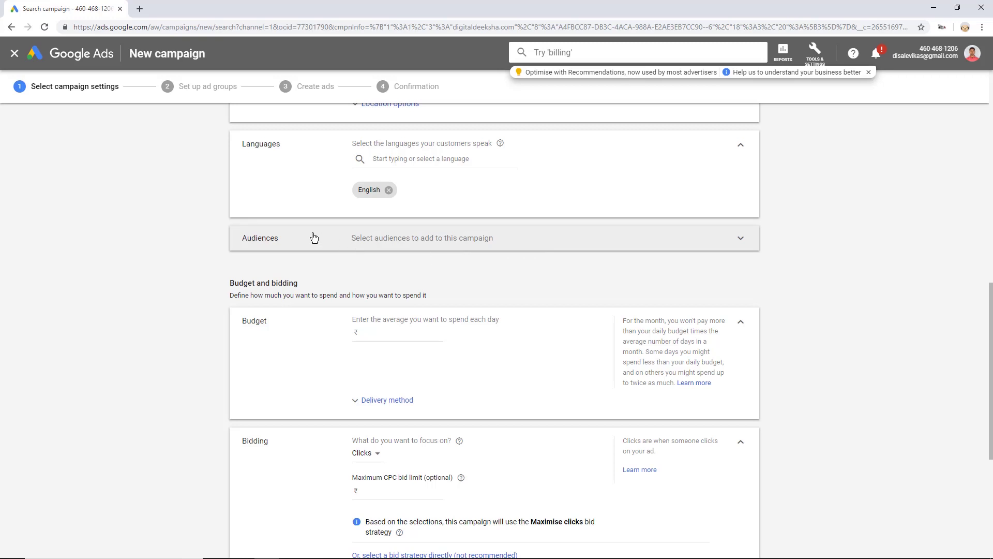
- Set the campaign's daily budget to 500.00
click(618, 244)
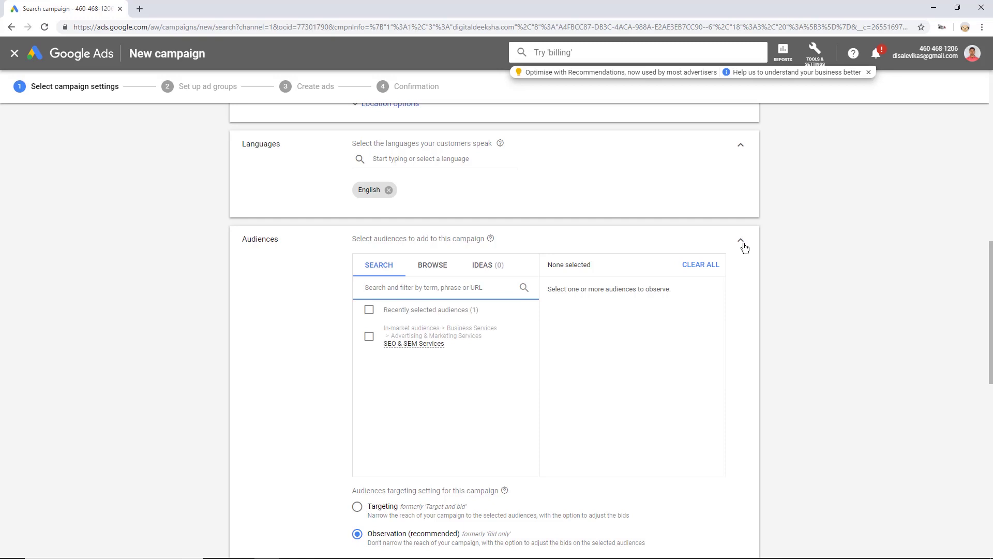
click(742, 244)
scroll(745, 248, down, 5)
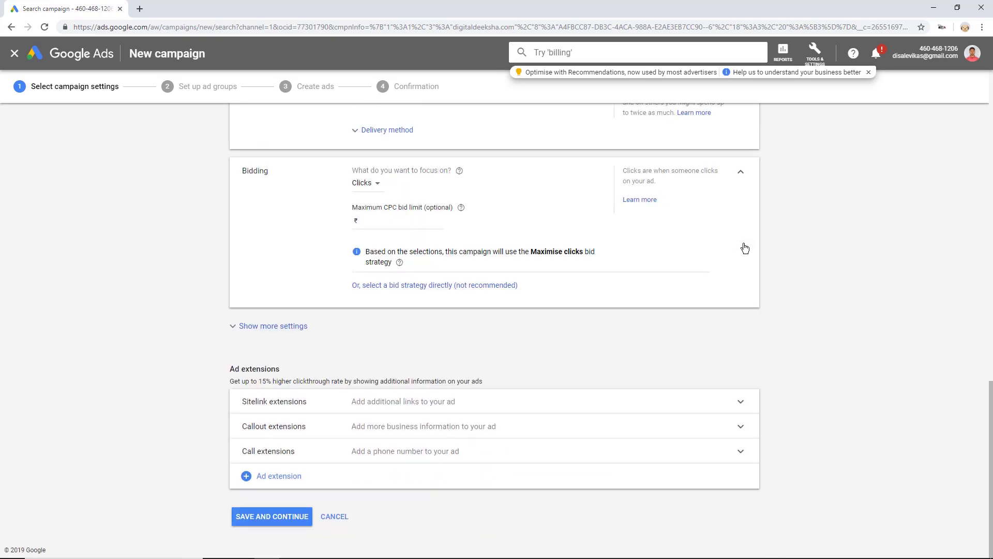
scroll(743, 243, up, 5)
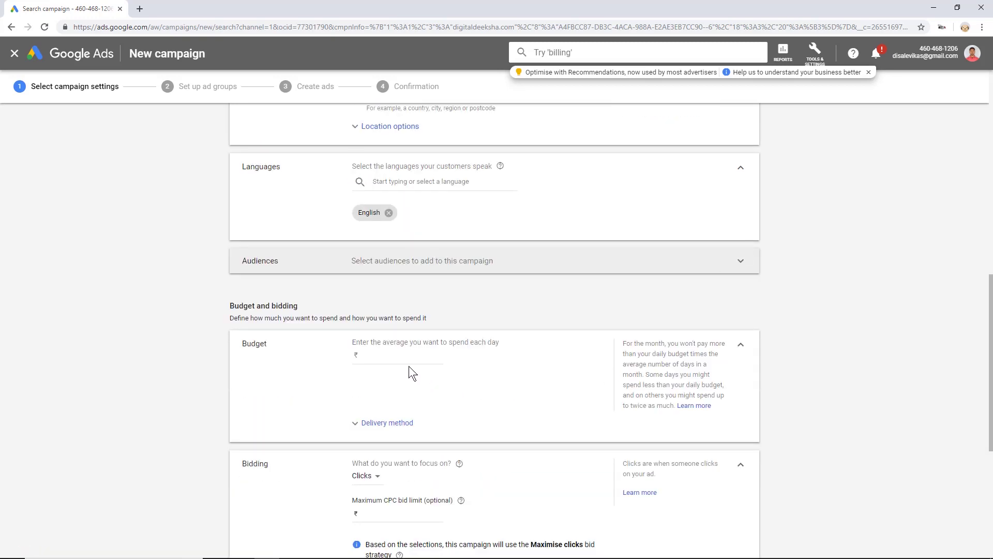
click(395, 354)
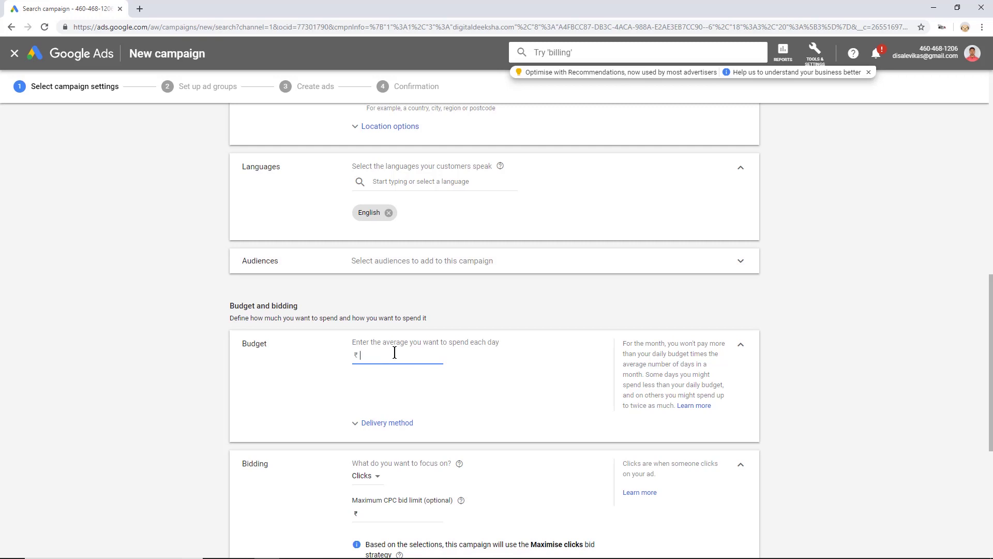
text(500)
click(132, 411)
click(387, 423)
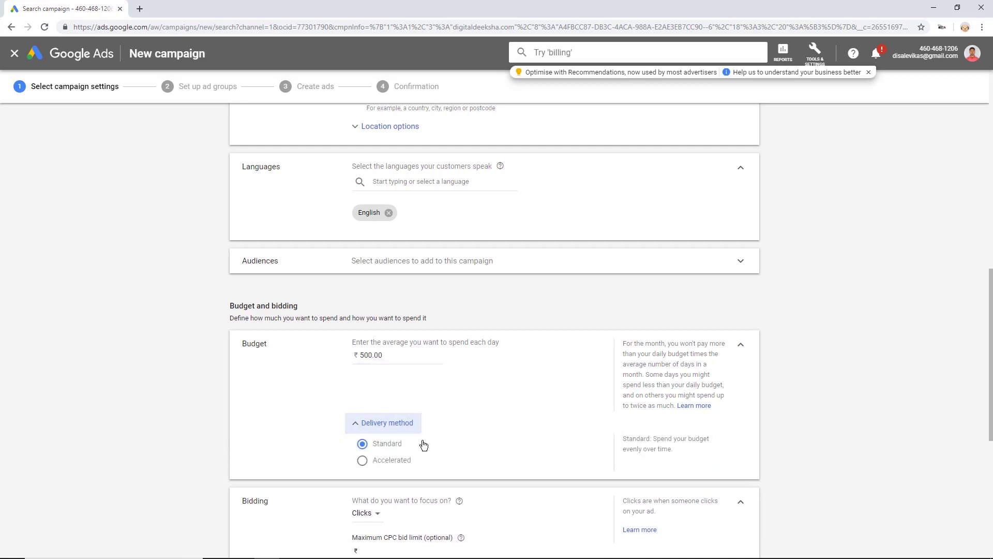
click(362, 424)
scroll(477, 384, down, 5)
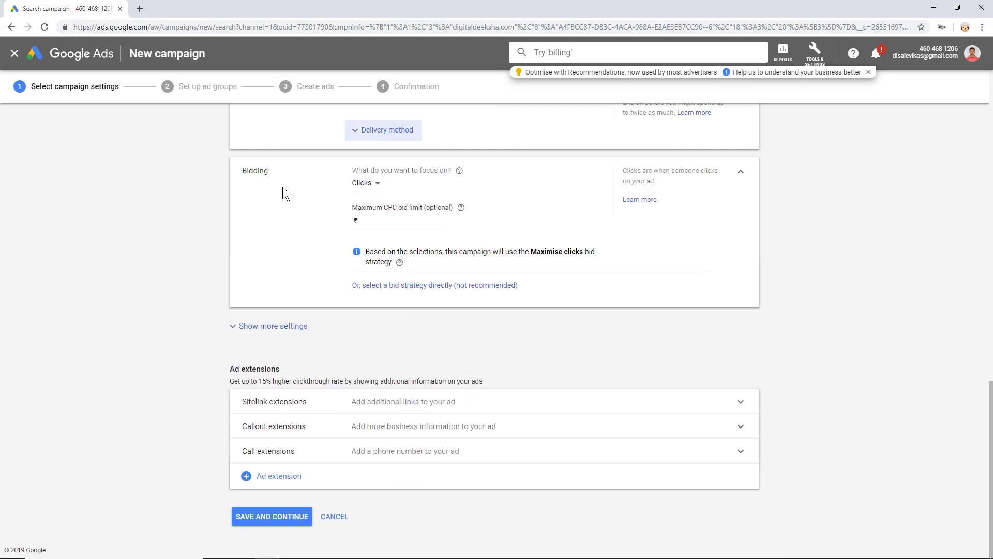
- Keep bidding focused on Clicks with a 25.00 maximum CPC bid limit
click(365, 185)
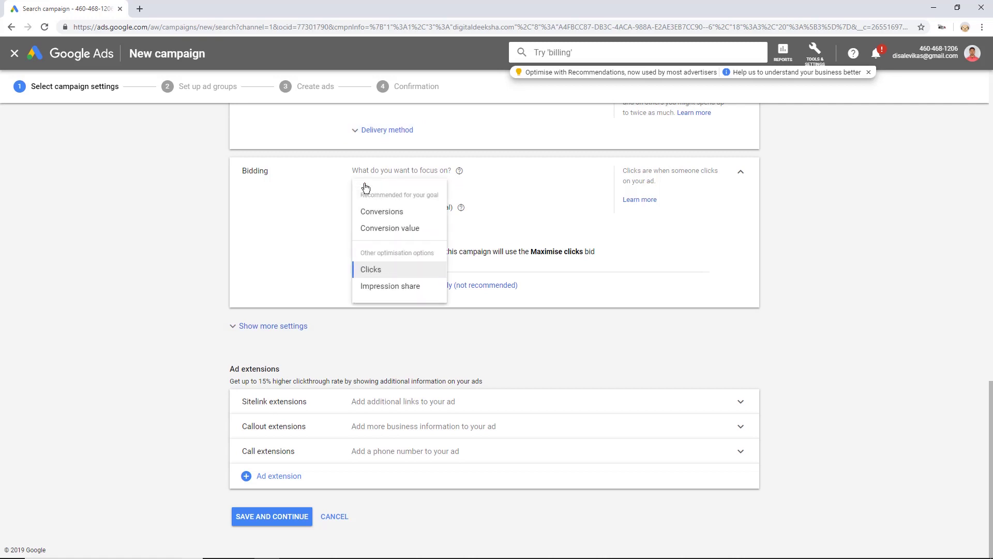
click(393, 273)
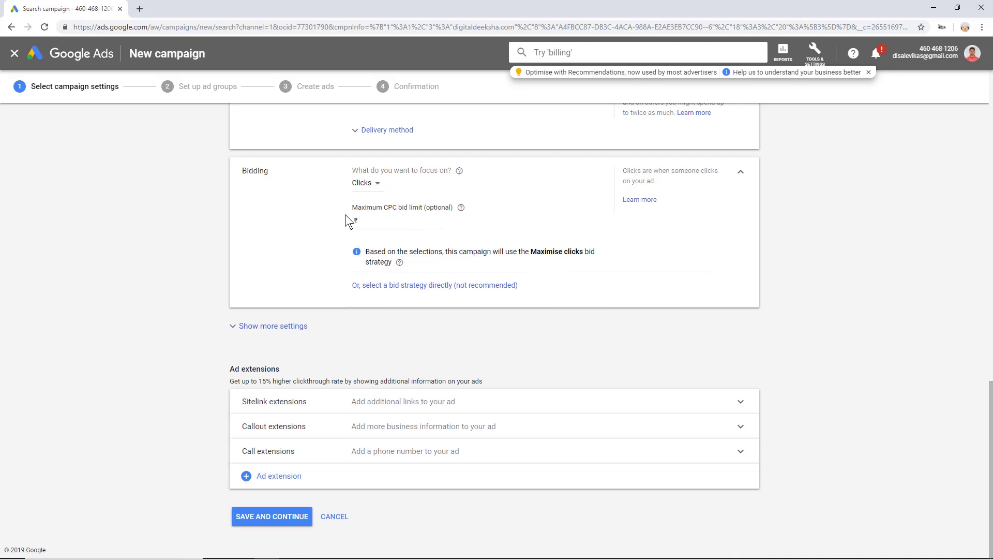
click(388, 221)
text(25)
click(277, 240)
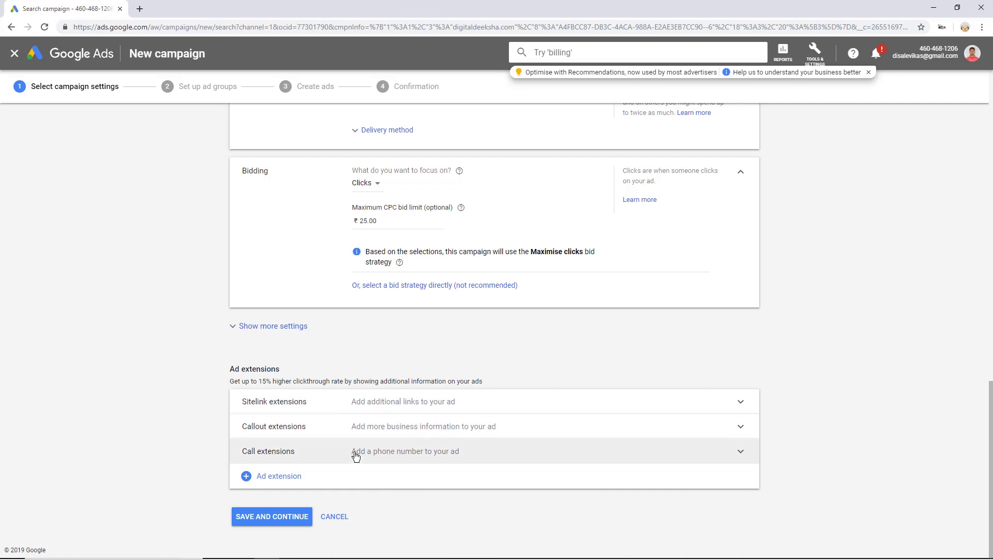
- Save the campaign settings and name the ad group Digital Classes
click(274, 517)
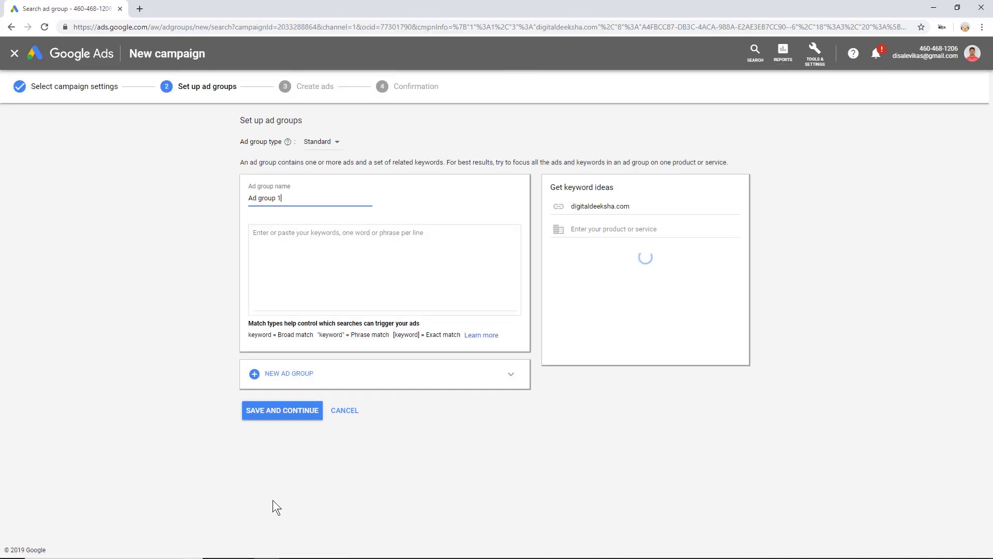
triple_click(289, 196)
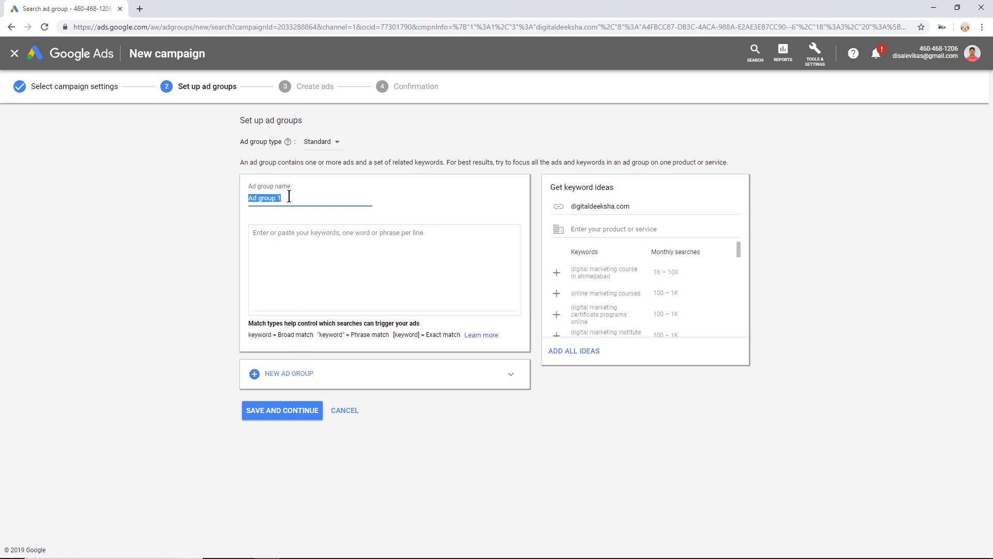
text(Digital Classes)
click(331, 242)
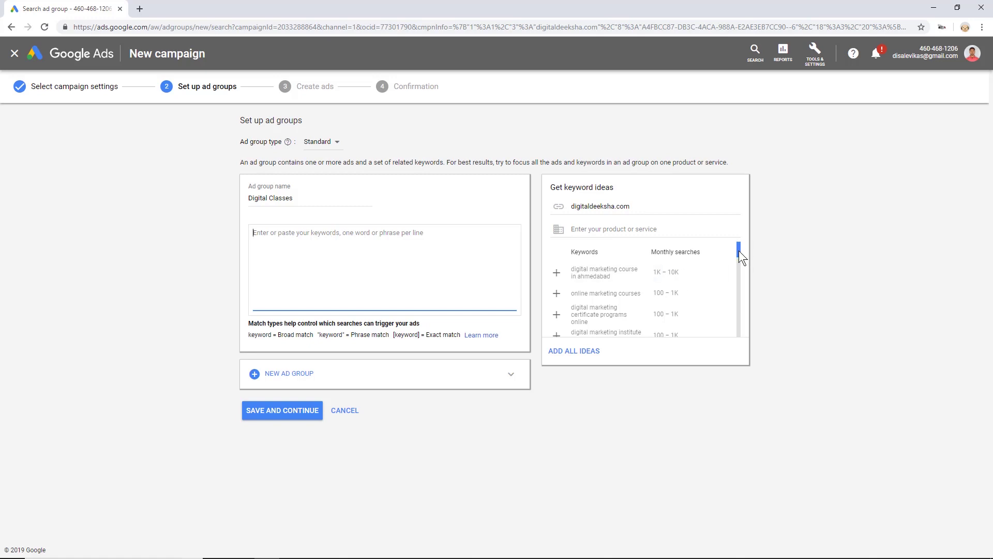
- Add the suggested digital marketing keywords plus 'digital marketing course', then save the ad group
drag(739, 250, 732, 238)
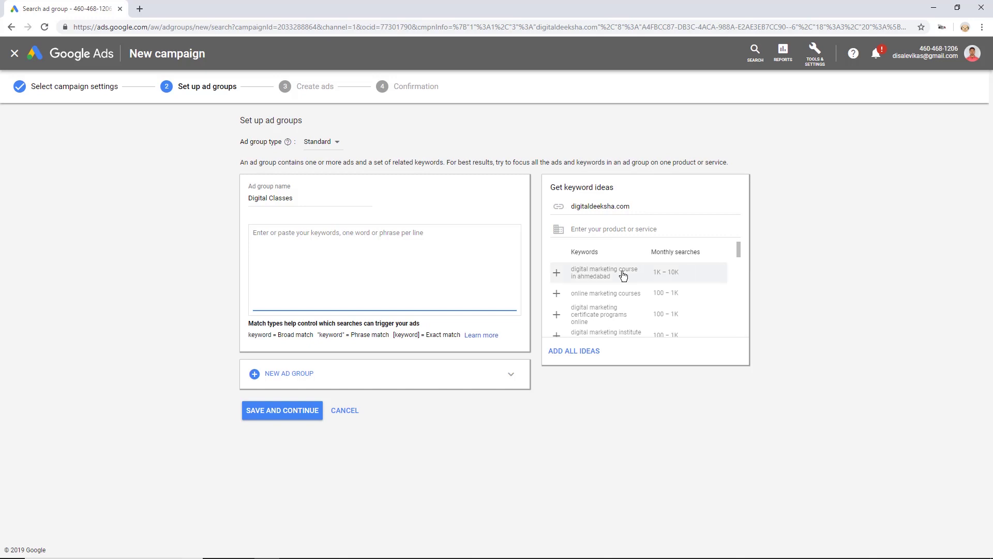
click(557, 274)
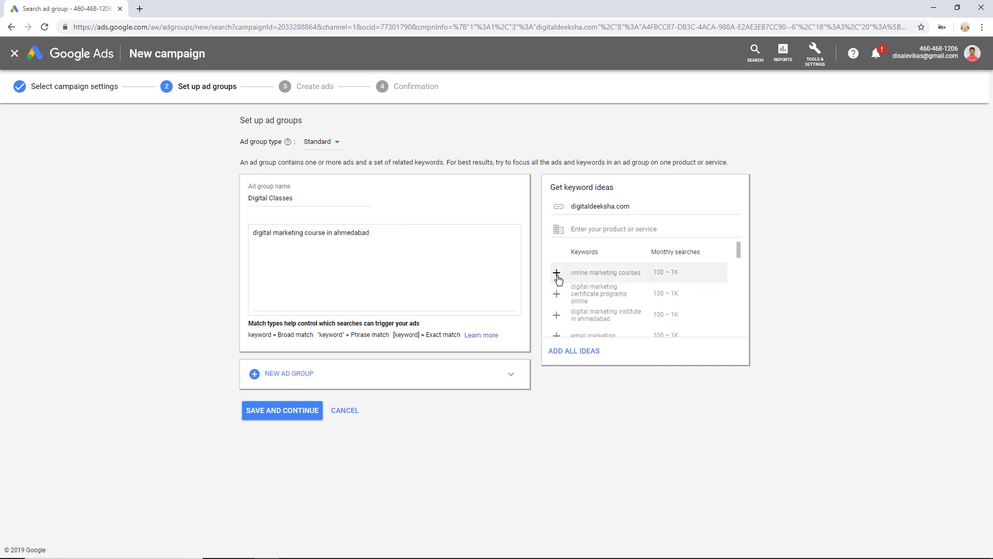
click(557, 294)
click(556, 293)
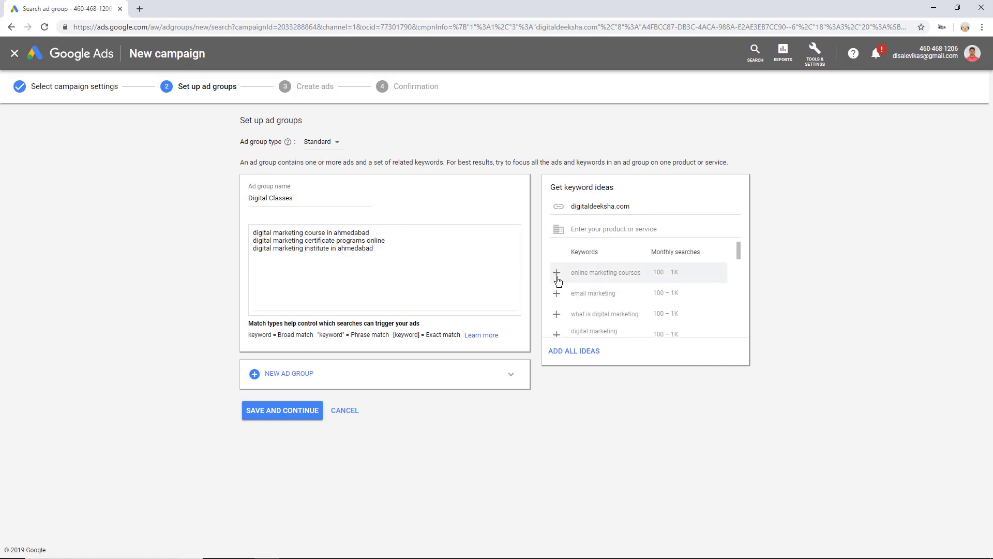
click(557, 276)
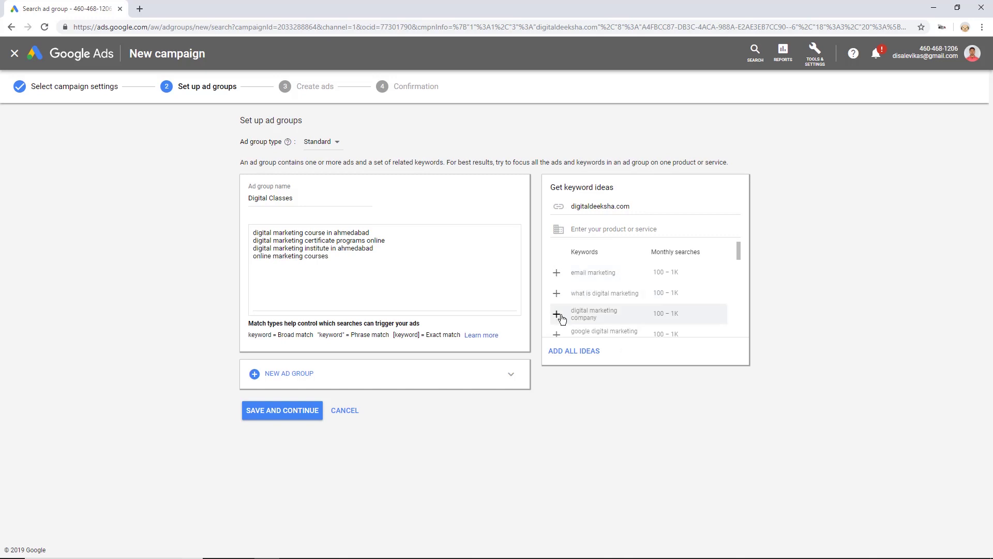
click(556, 314)
click(556, 272)
click(557, 272)
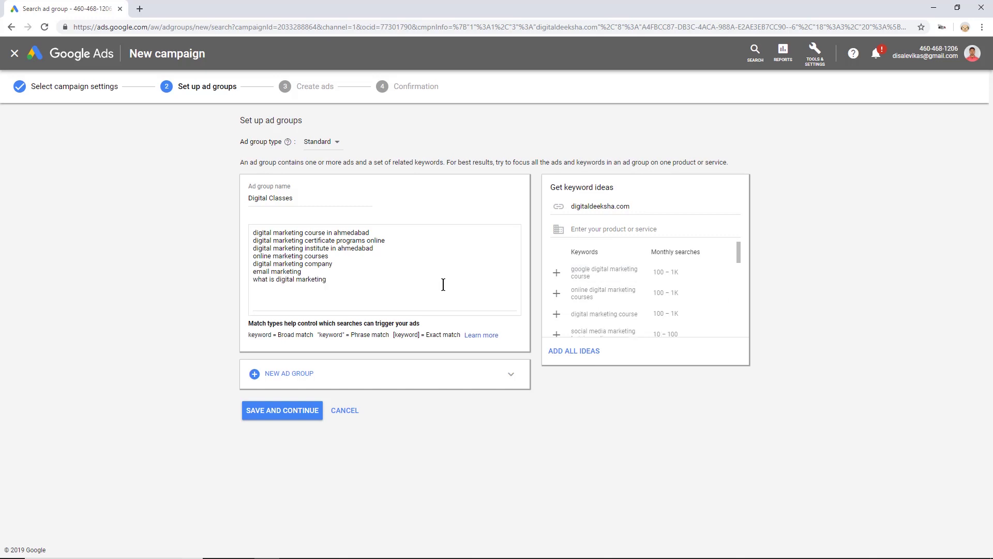
click(393, 286)
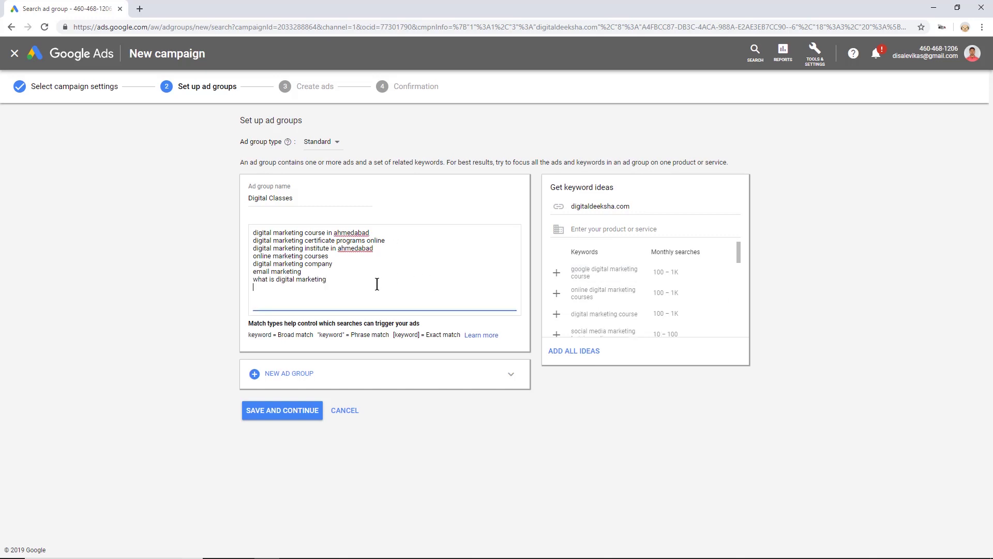
key(Return)
text(digital marketing course)
click(277, 418)
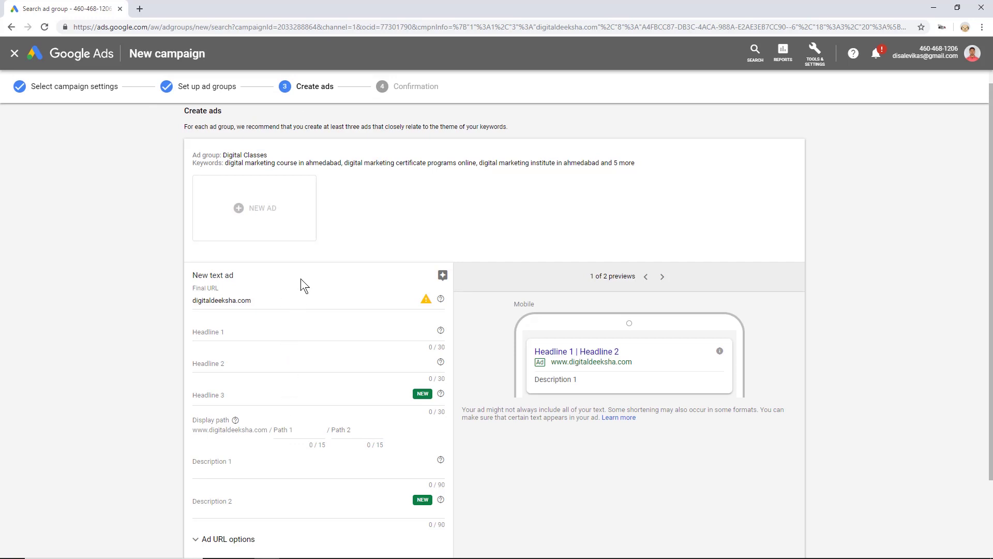
click(285, 299)
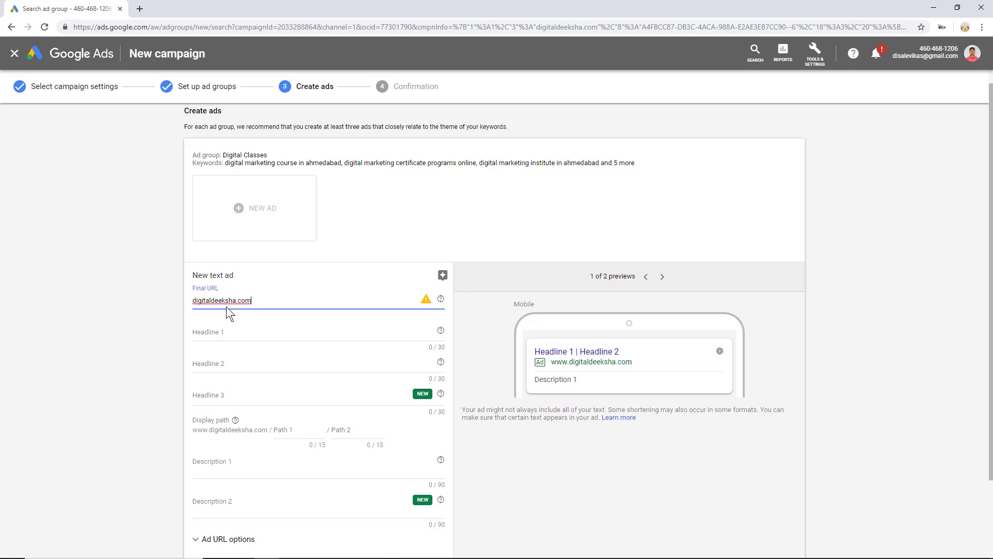
click(158, 303)
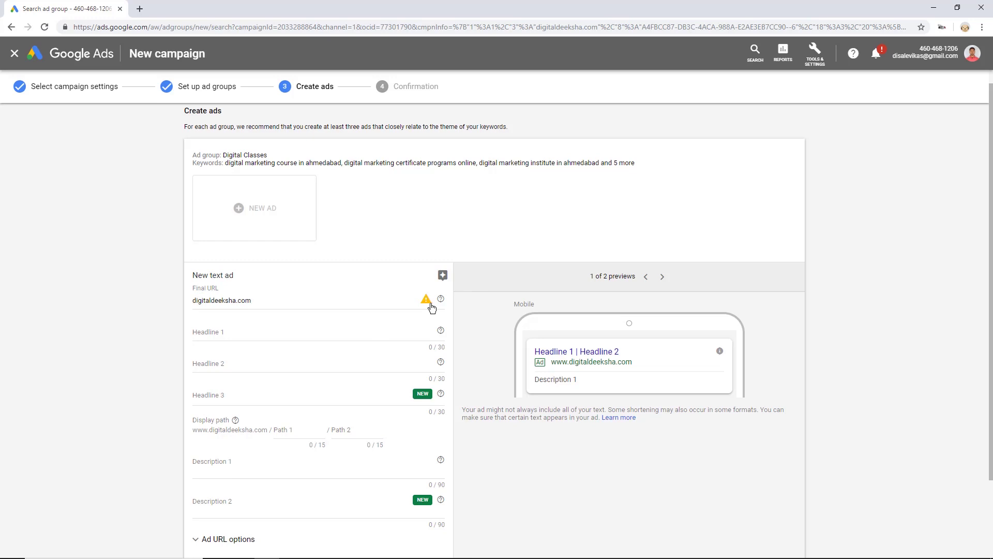
mouse_move(430, 307)
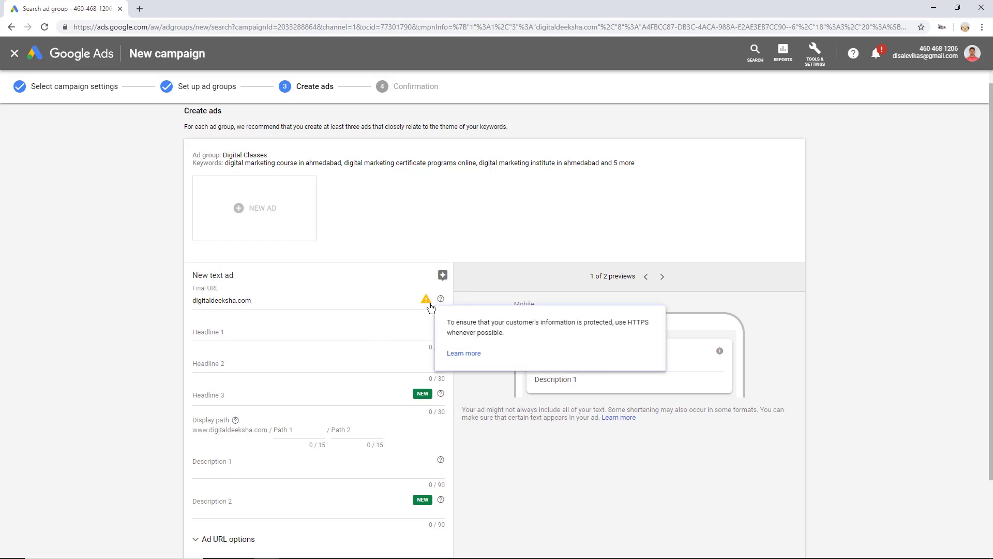
click(346, 300)
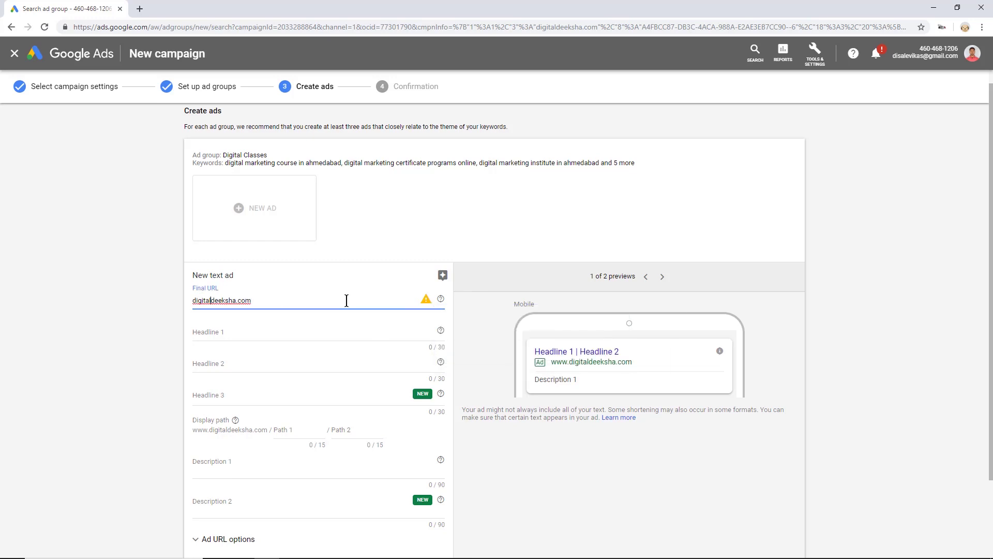
text(https://)
click(255, 337)
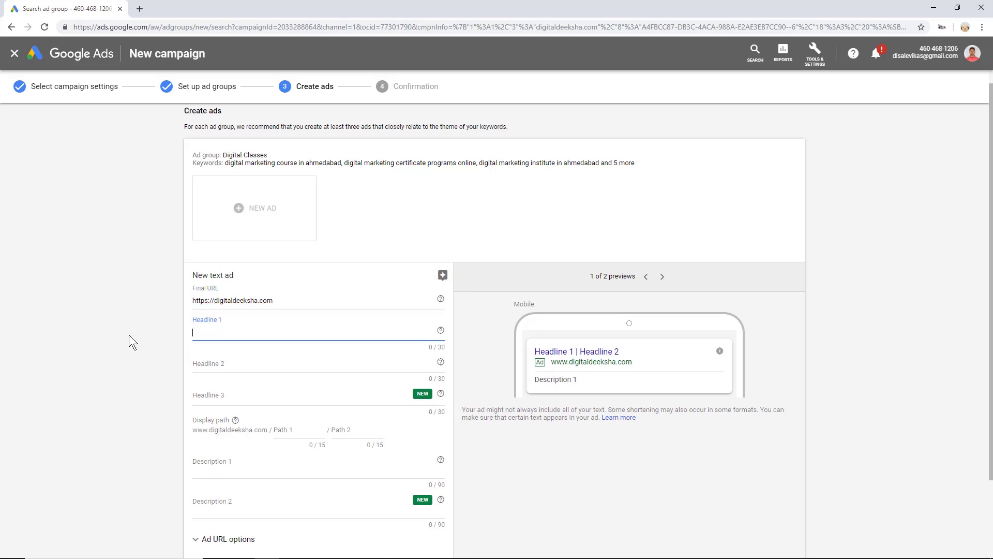
text(Digital D)
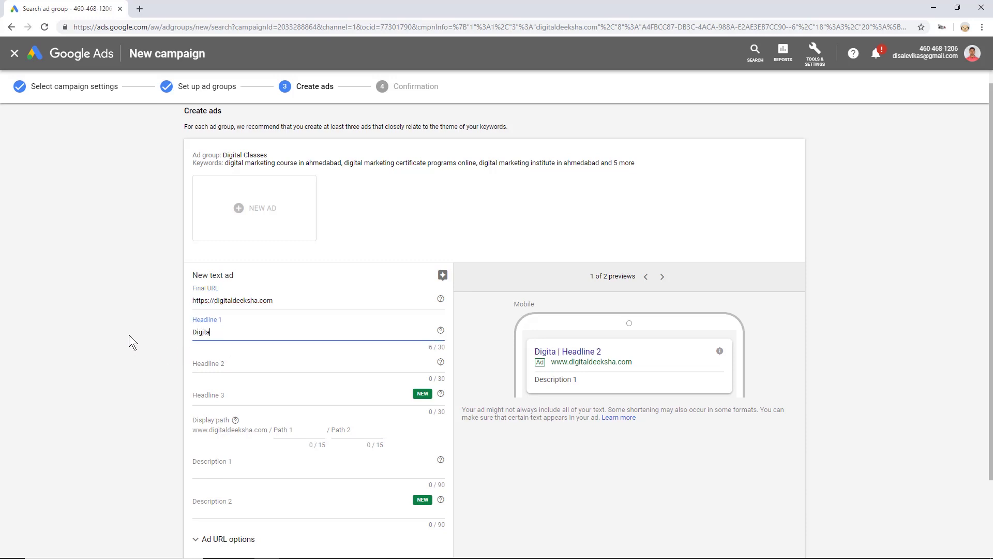
key(BackSpace)
key(BackSpace)
text(Marketi)
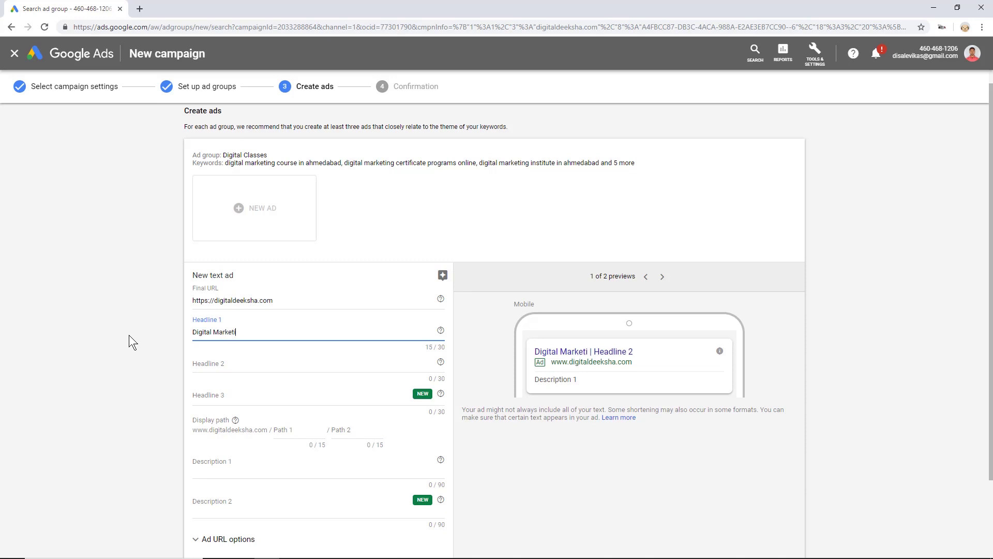
text(ng Course)
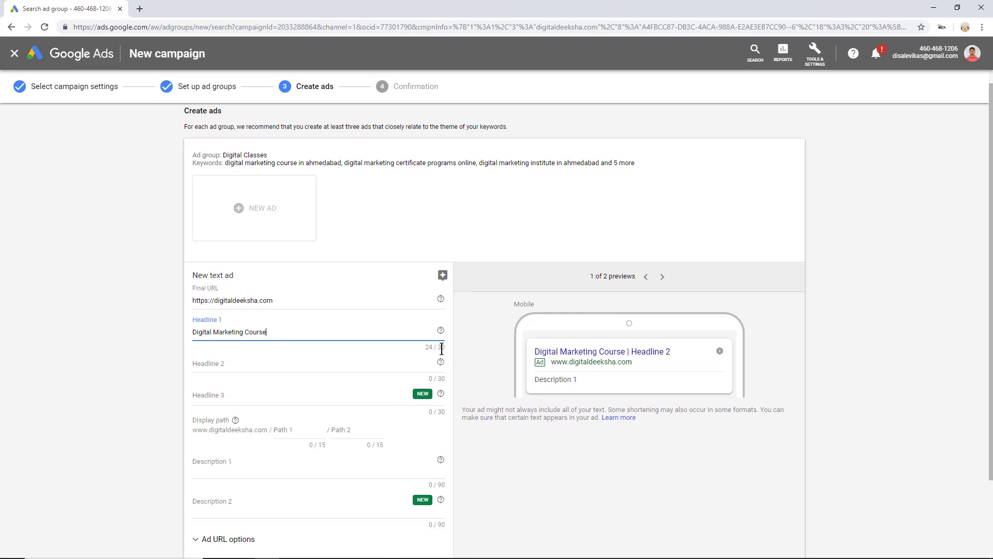
- Add headlines '3 Months Course' and 'Start Your Career Now'
click(274, 361)
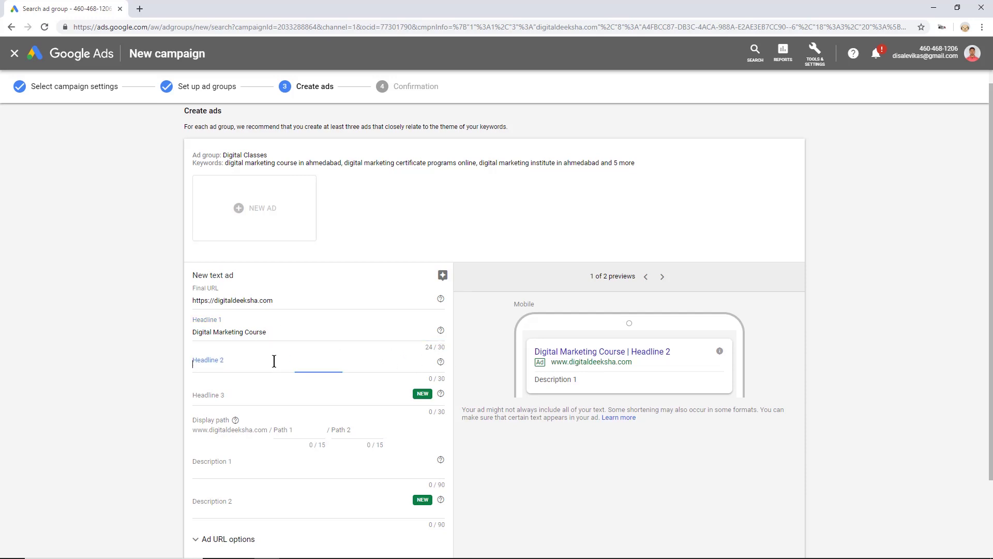
text(3)
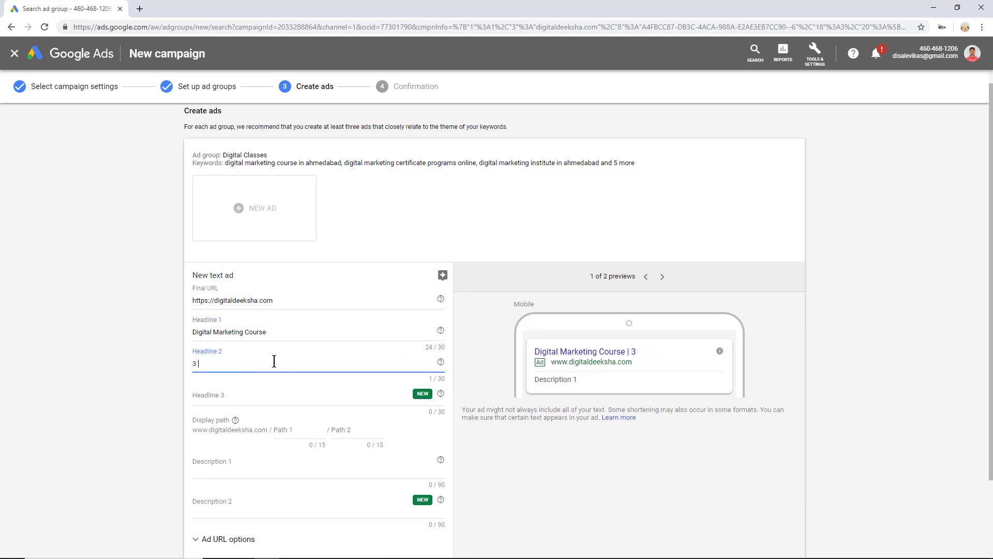
text( Months Course)
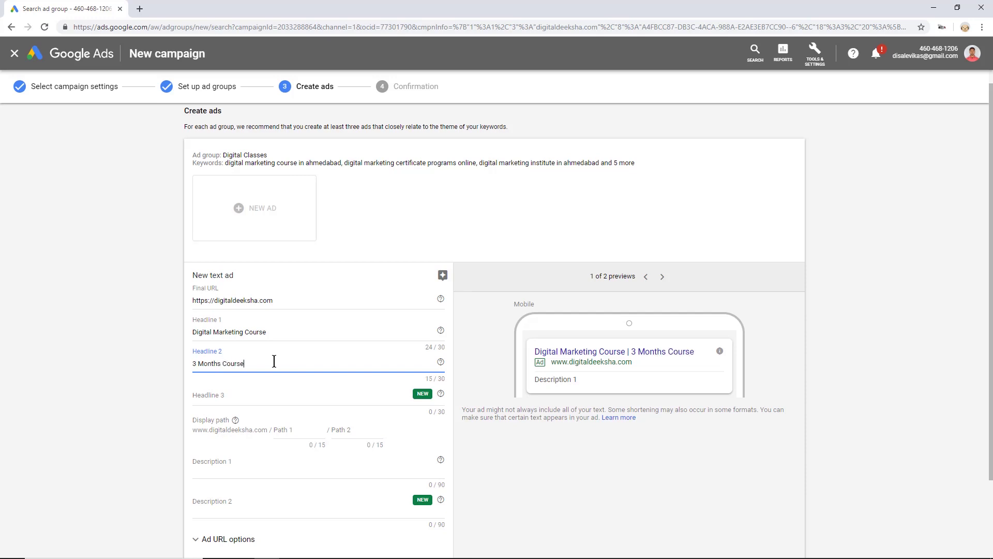
key(Tab)
text(Start Your Career Now)
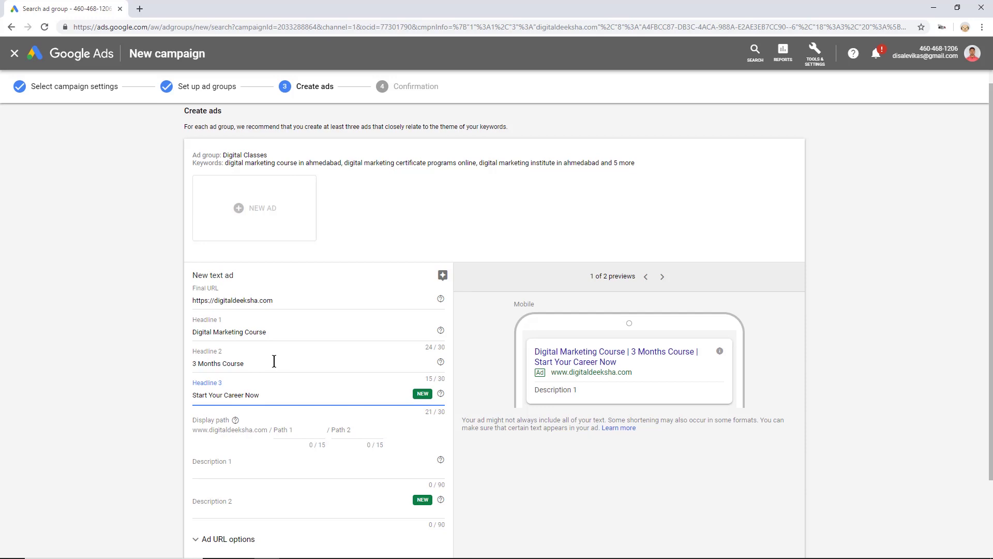
scroll(274, 360, down, 2)
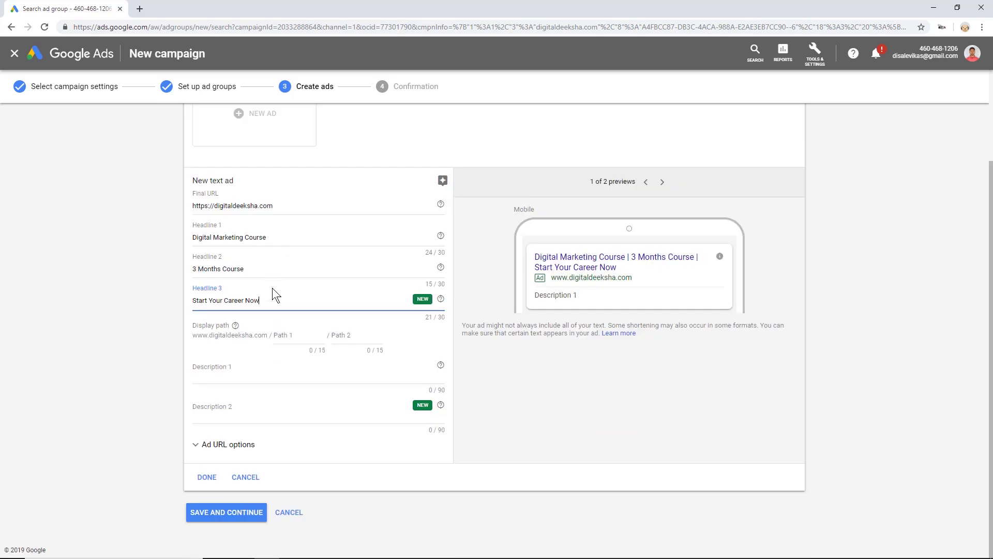
- Set the ad's display path to digital/course
click(305, 337)
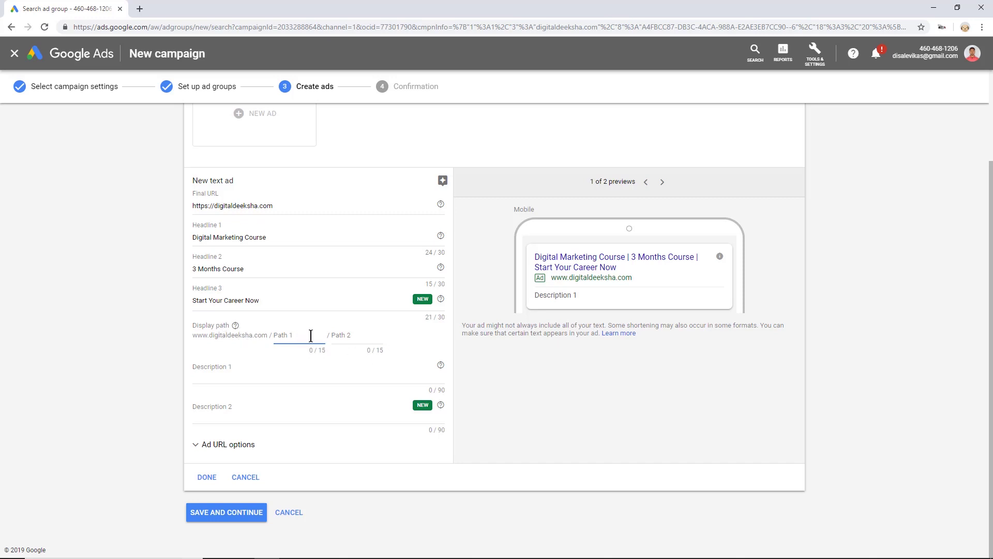
key(Tab)
click(299, 335)
text(digital)
key(Tab)
text(course)
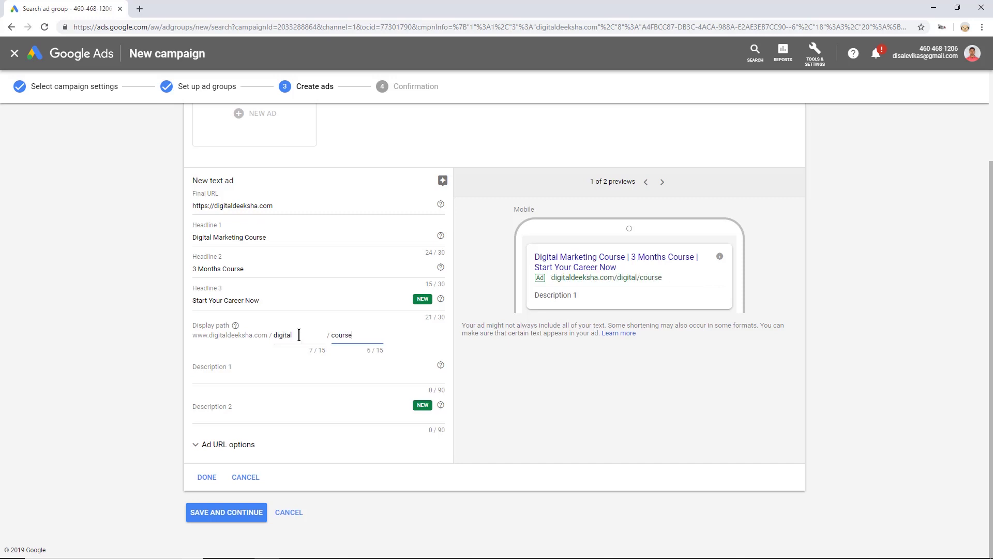
key(Tab)
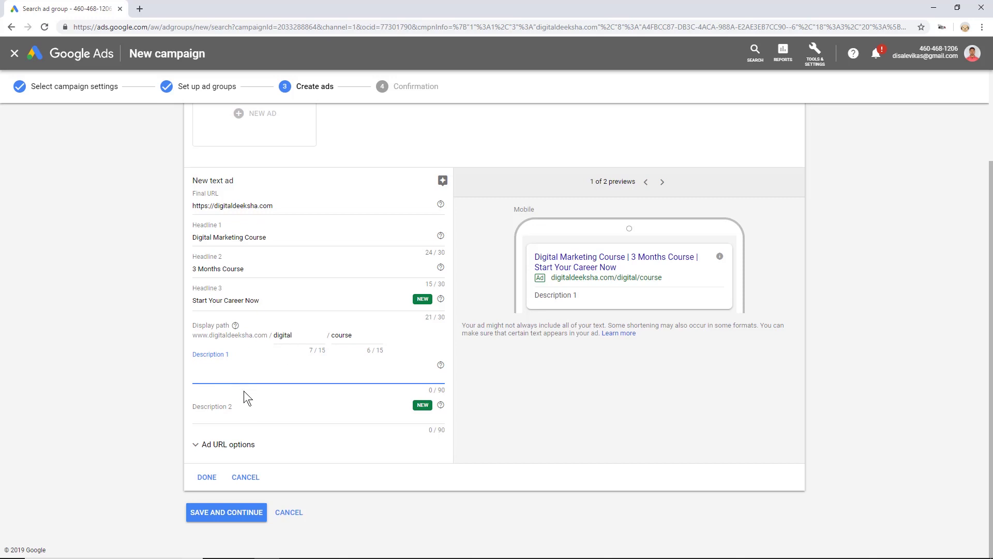
- Add descriptions 'Digital marketing training for Students, Working Professionals, Houwsewifes.' and 'Learn Digital Marketing and start your career today!', then save
click(244, 392)
click(257, 368)
click(451, 398)
click(321, 374)
text(Digital marketing training)
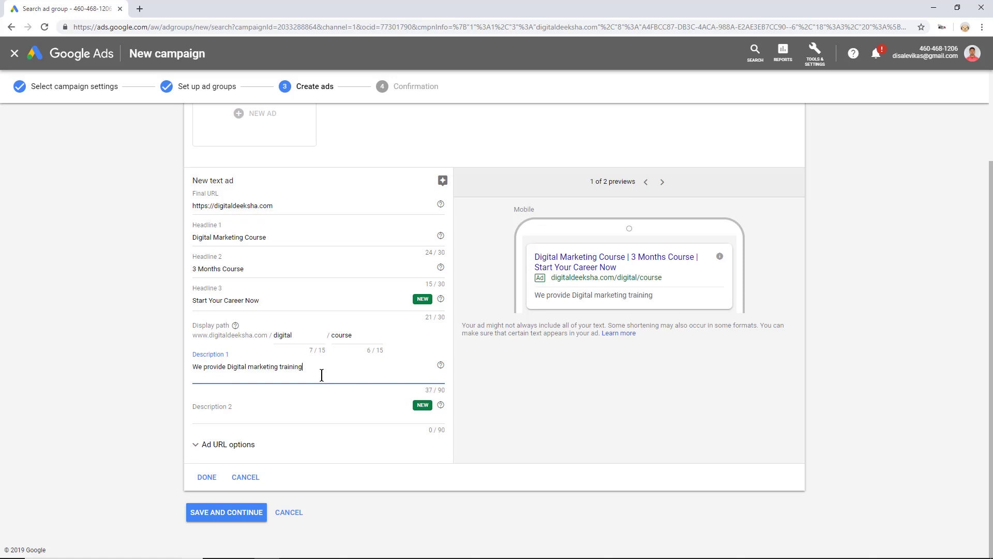
text( for Students, Working Professionals, Houwsewifes.)
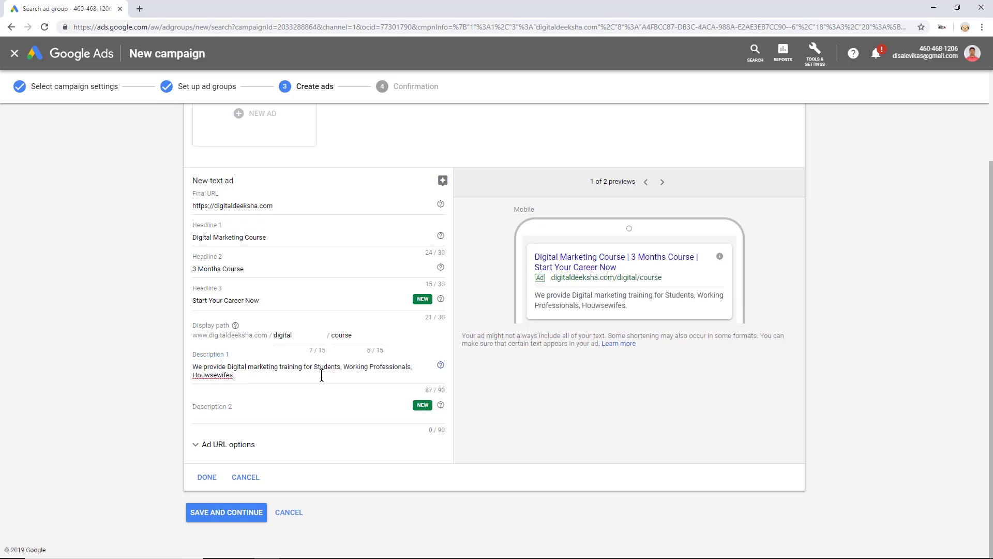
key(Tab)
text(Learn Digital Marketing and)
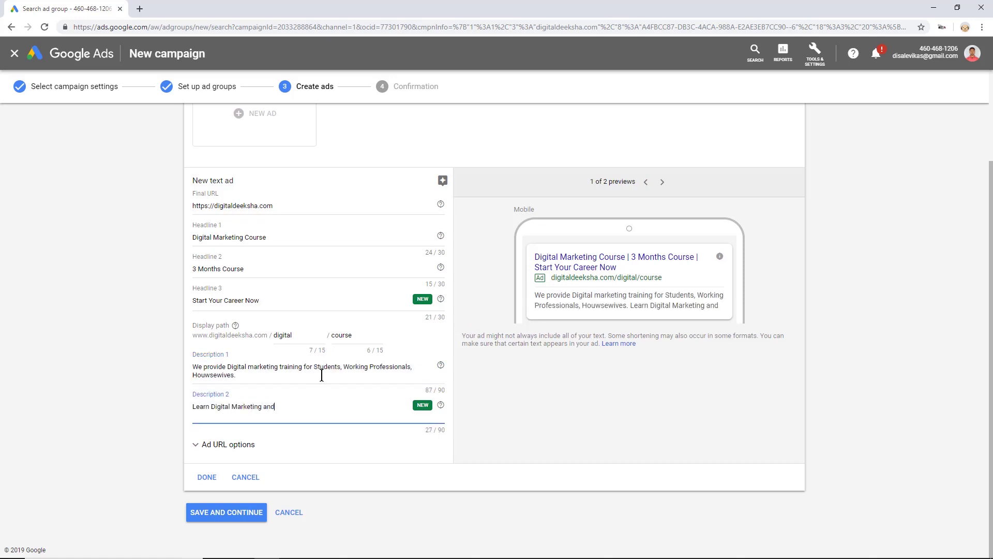
text( start your career today!)
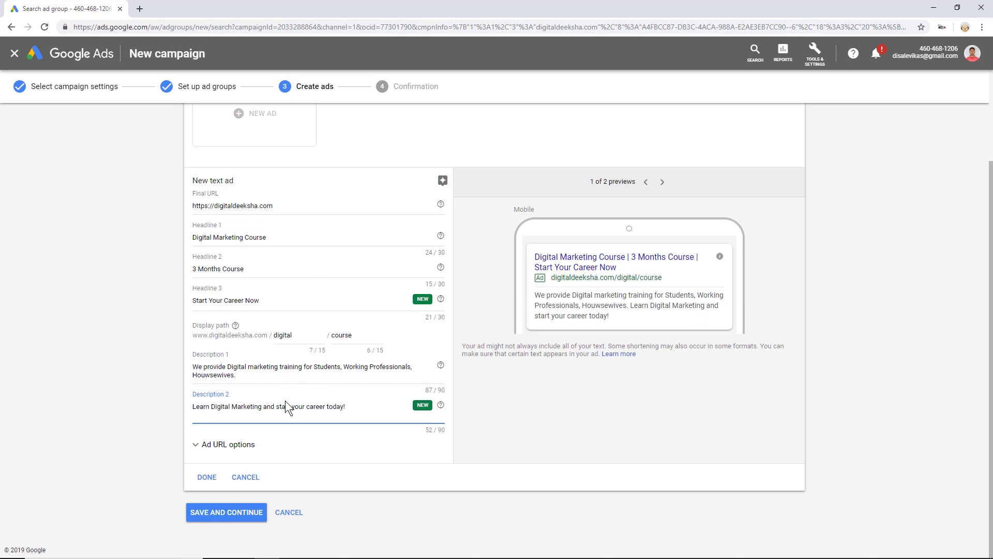
click(222, 512)
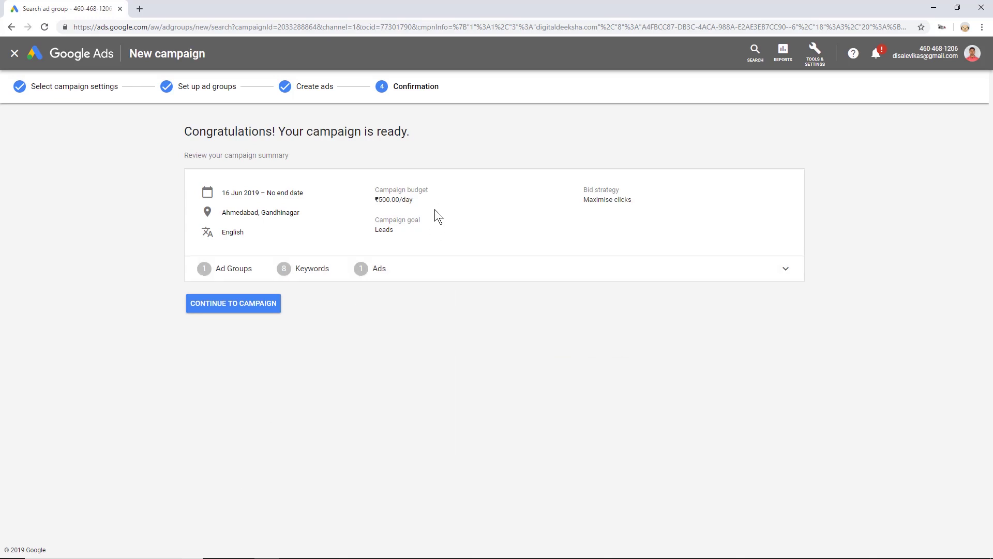
- Continue from the confirmation page to the Digital Deeksha Lead Generation campaign's ad groups
click(231, 310)
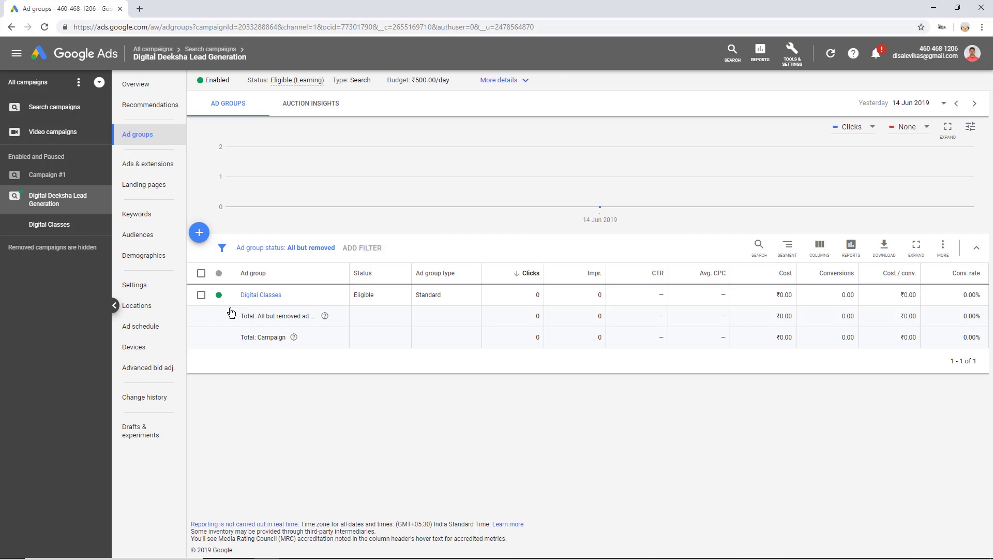
- Open the Digital Classes ad group, check its ads, then view its empty Negative keywords tab
click(254, 295)
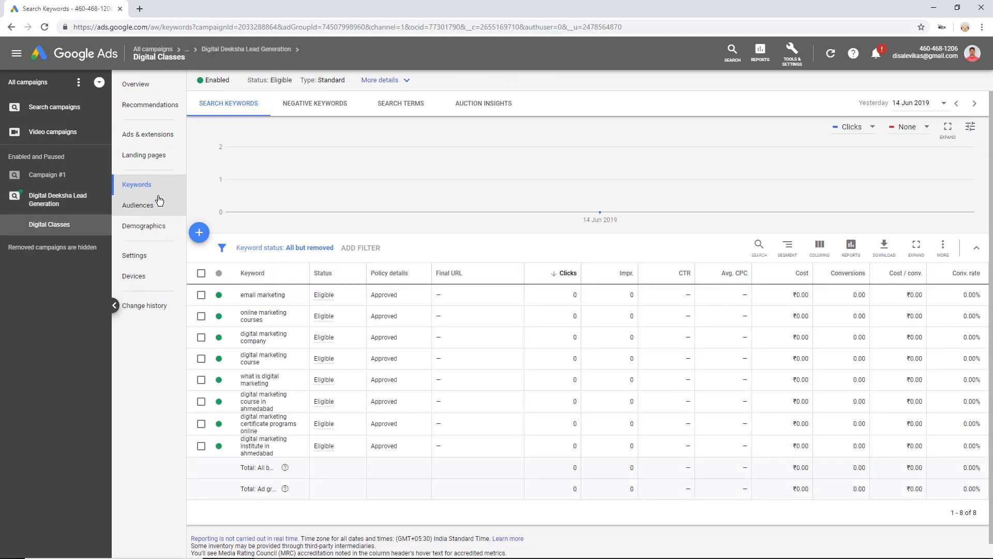
click(142, 137)
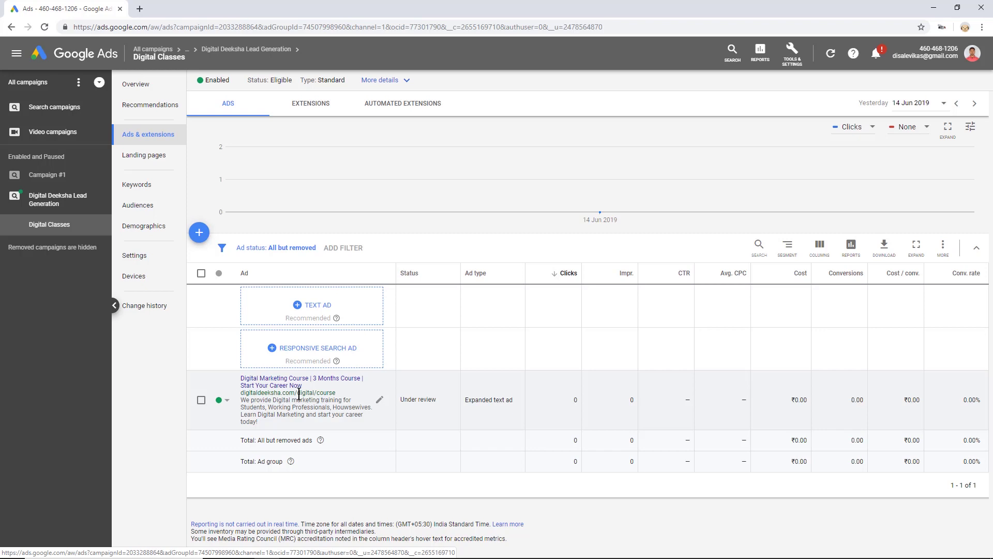
click(158, 186)
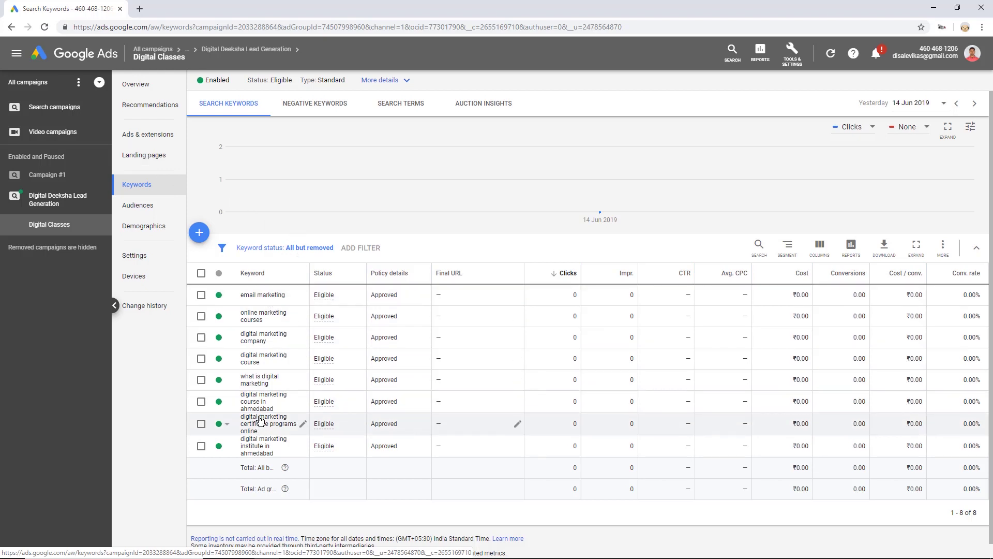
click(326, 105)
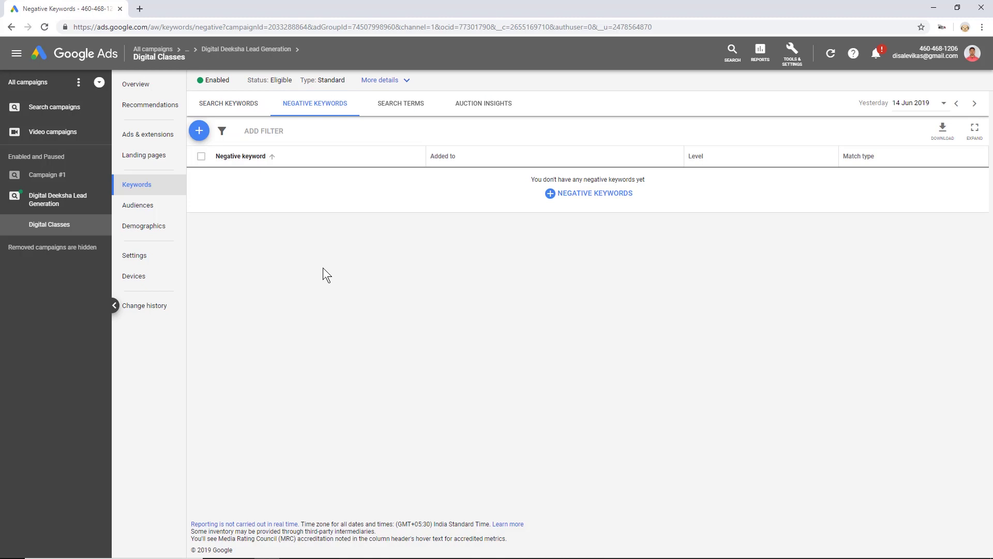
- Add 'Free' and 'online' as negative keywords for the ad group and save them
click(199, 132)
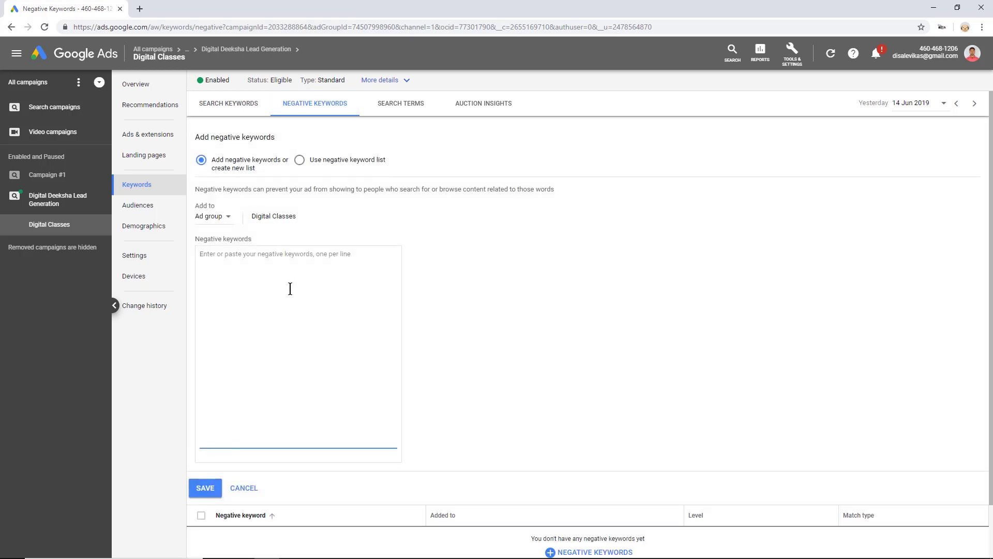
text(Free)
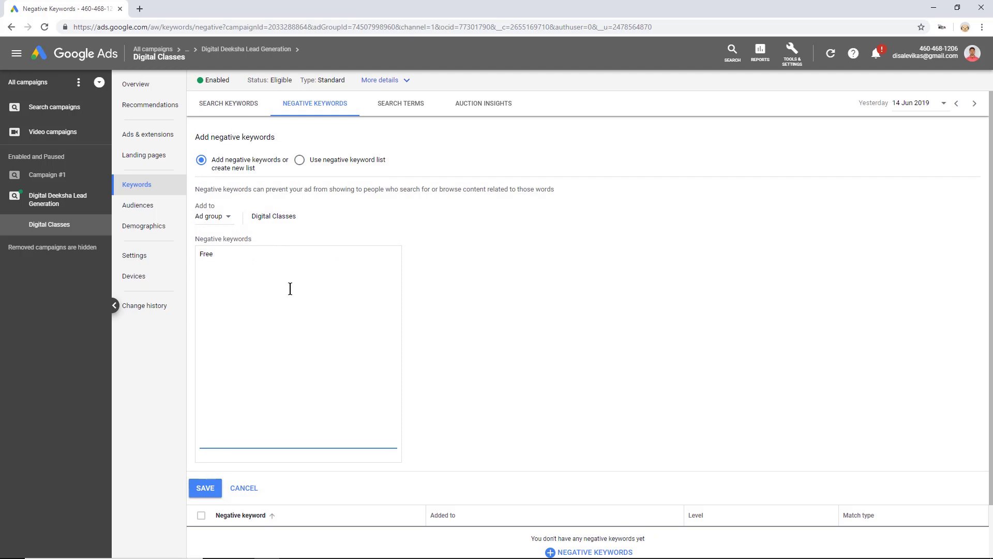
key(Return)
text(online)
click(213, 493)
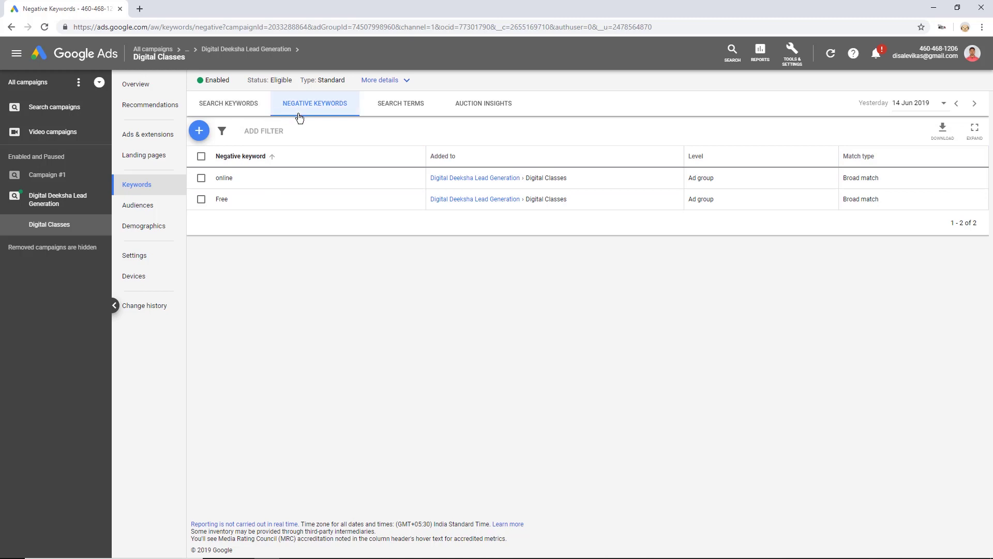
click(402, 111)
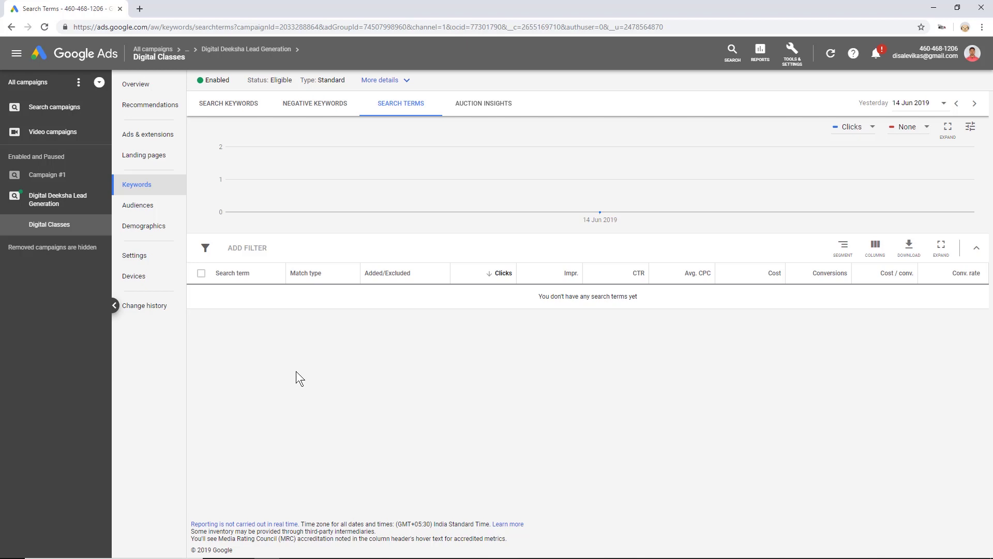
- Check the Auction insights report, return to Search keywords, then go to the ad group's Ads list
click(490, 106)
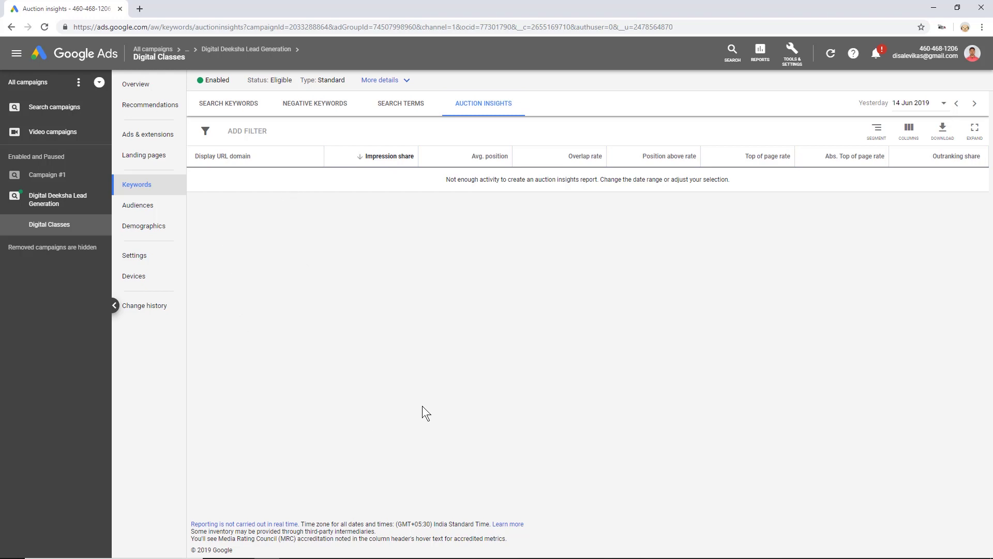
click(224, 105)
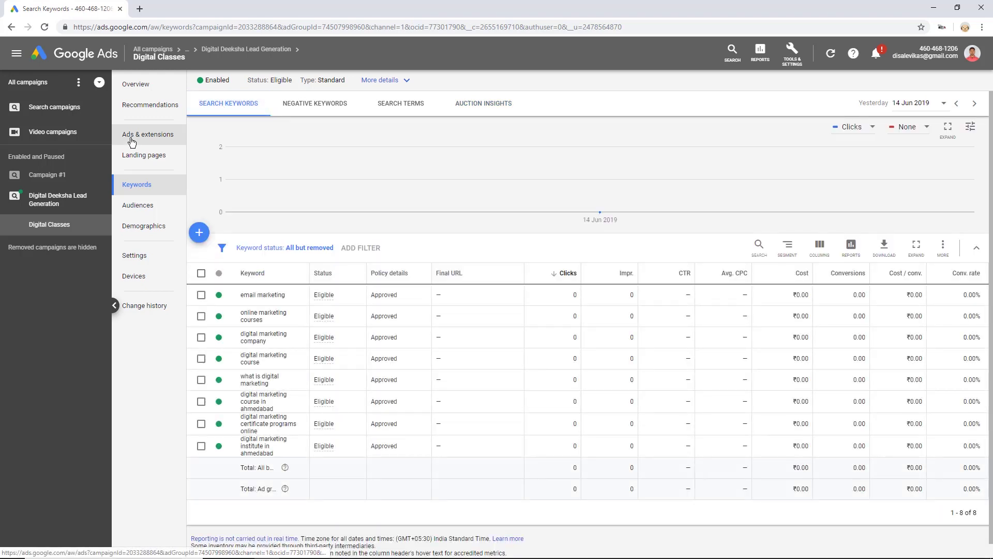
click(165, 139)
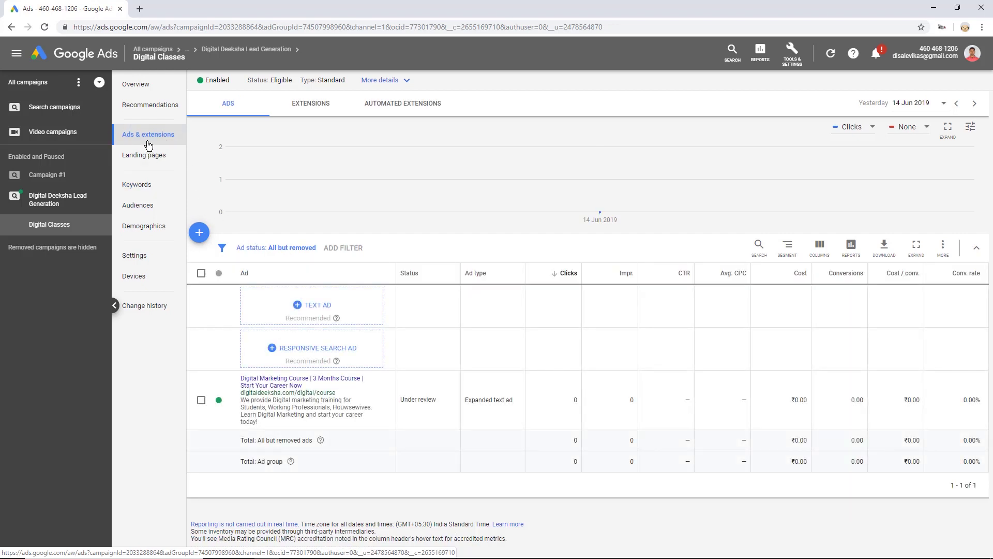
- Start a new sitelink extension from the ad group's extensions and focus the Sitelink 1 text field
click(307, 106)
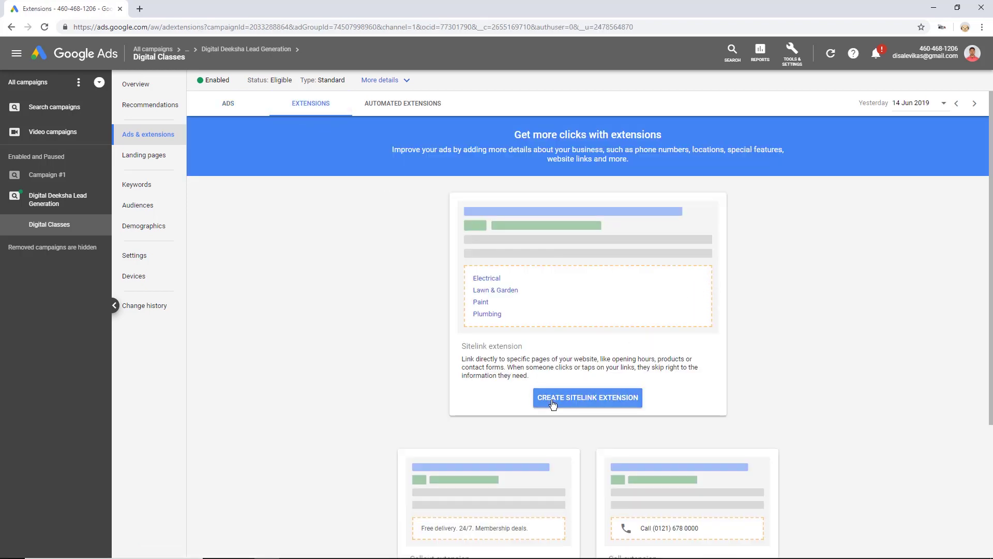
scroll(553, 403, down, 4)
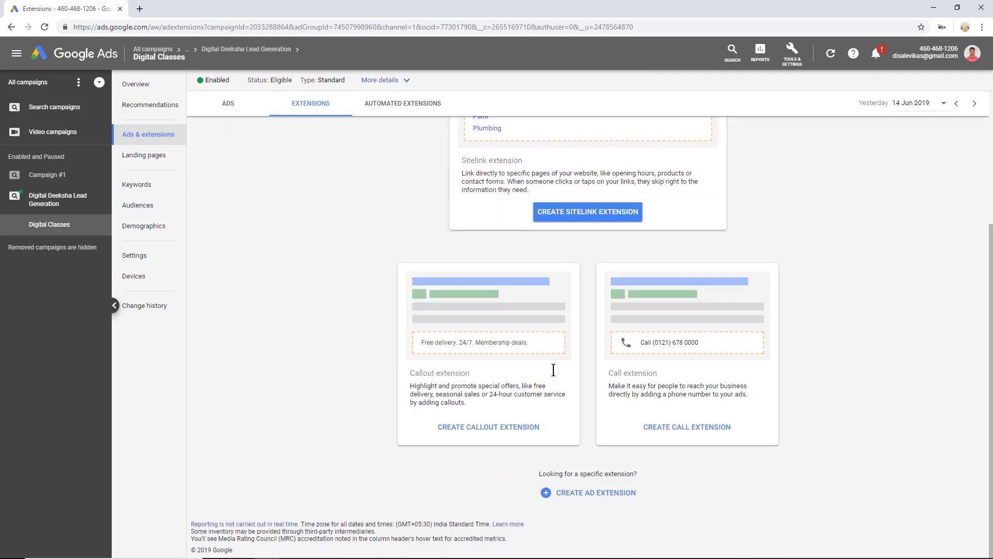
click(590, 212)
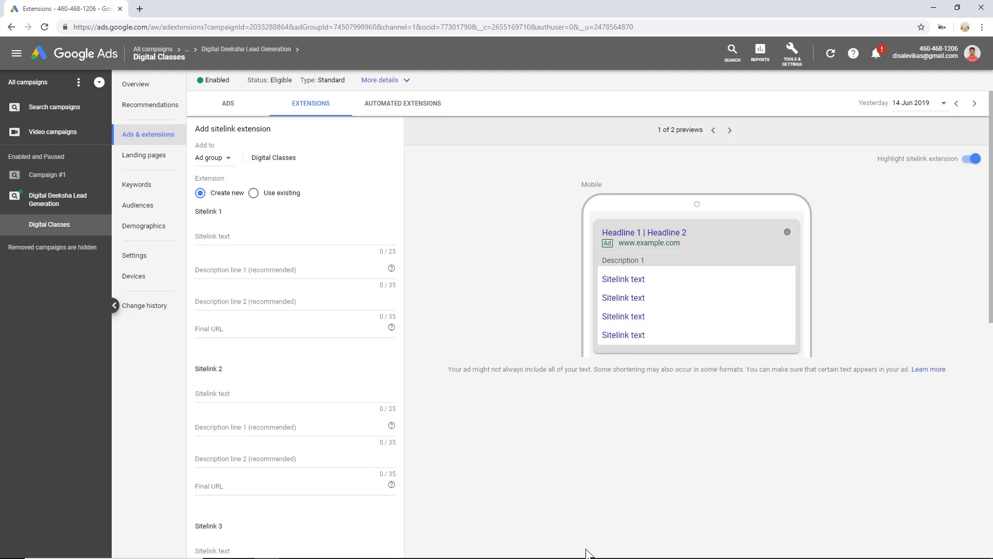
click(257, 235)
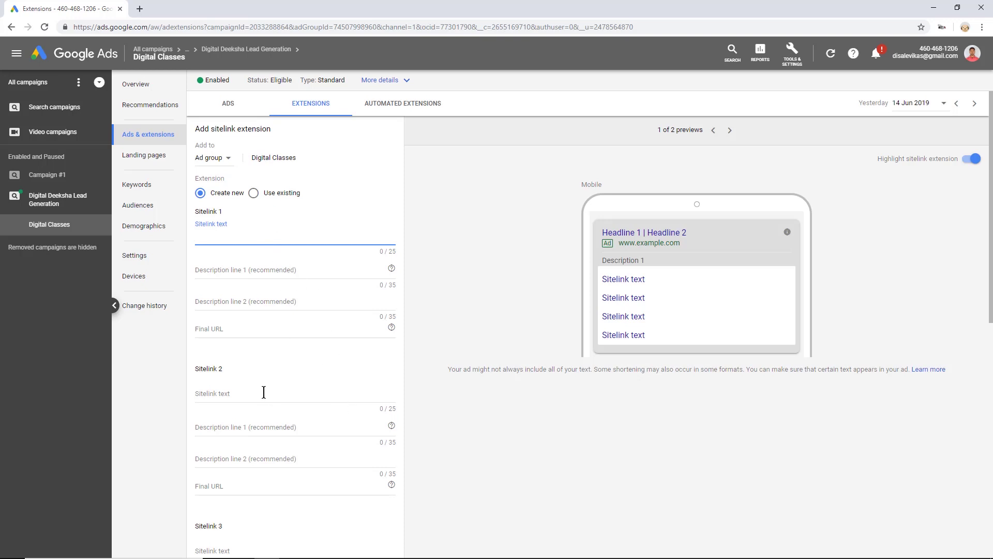
- Load digitaldeeksha.com in a new browser tab
click(139, 9)
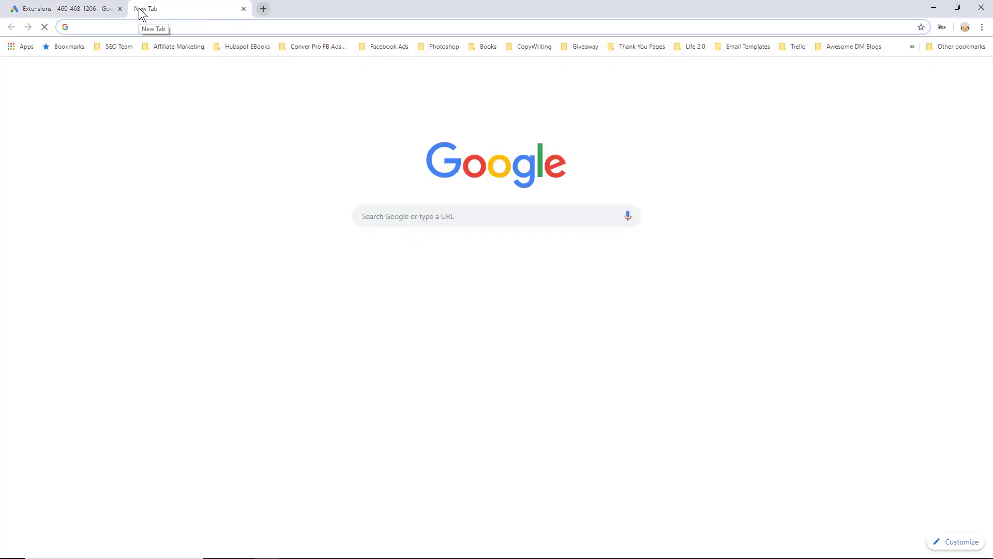
text(digita)
key(Return)
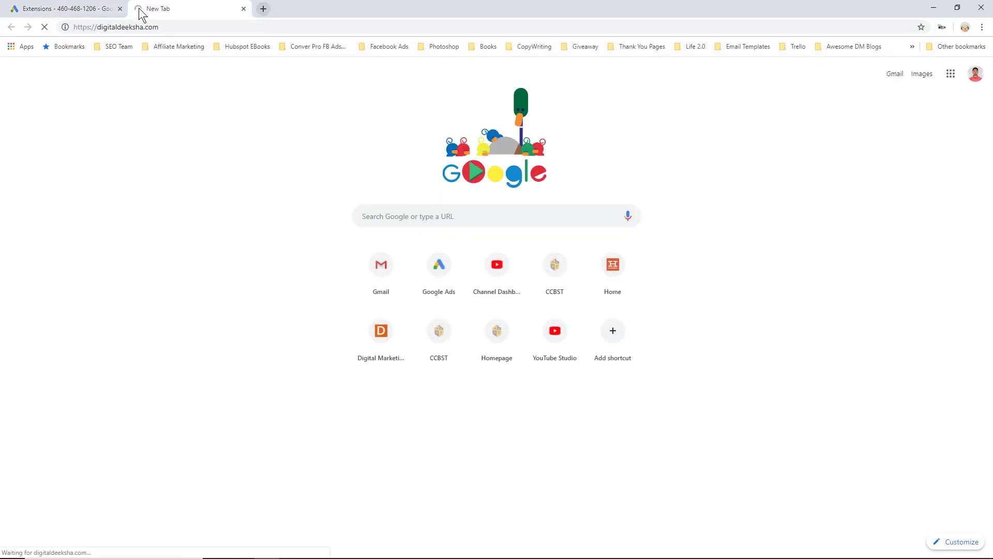
click(106, 11)
click(188, 7)
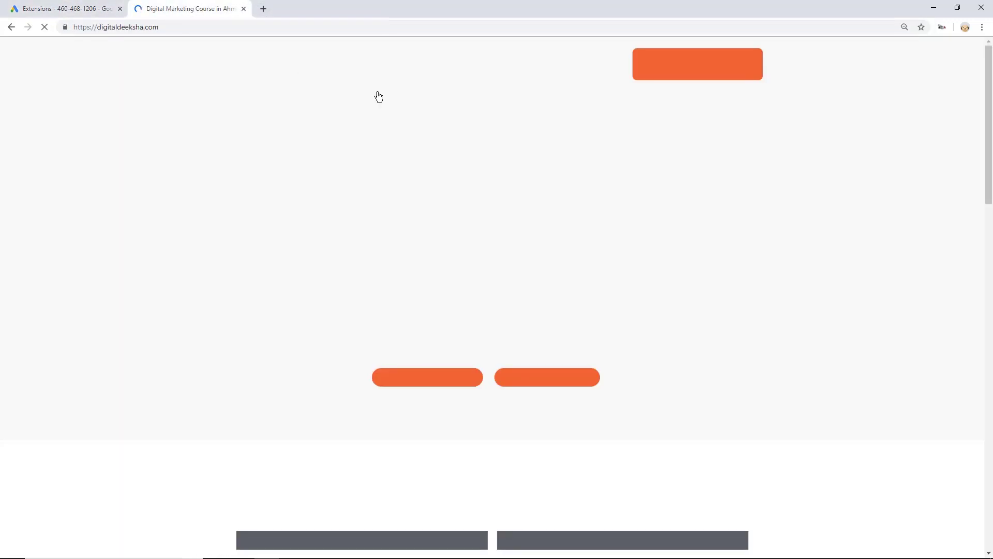
- Open the SEO Course For Housewives and business-owner training pages in new tabs and select the SEO course URL
mouse_move(430, 58)
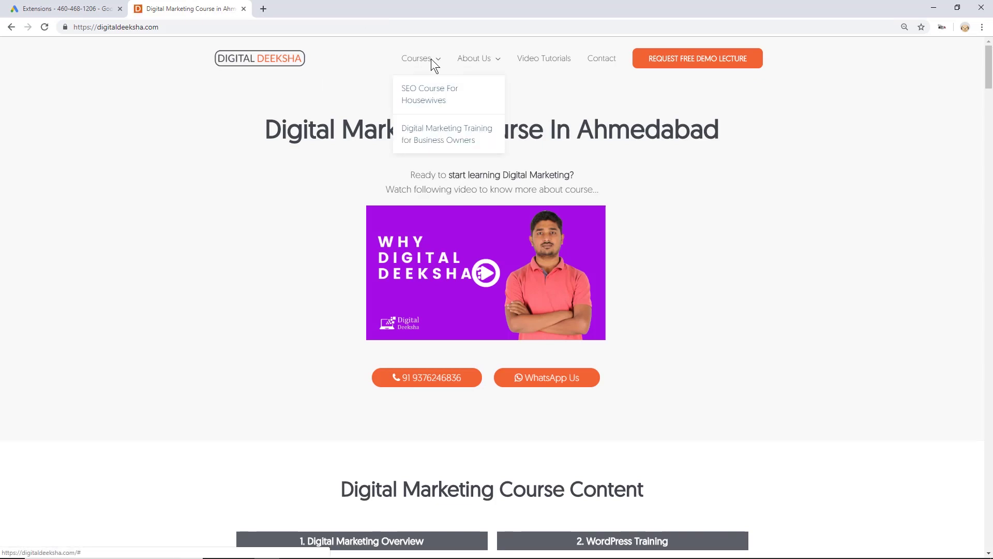
middle_click(435, 88)
middle_click(451, 139)
click(318, 12)
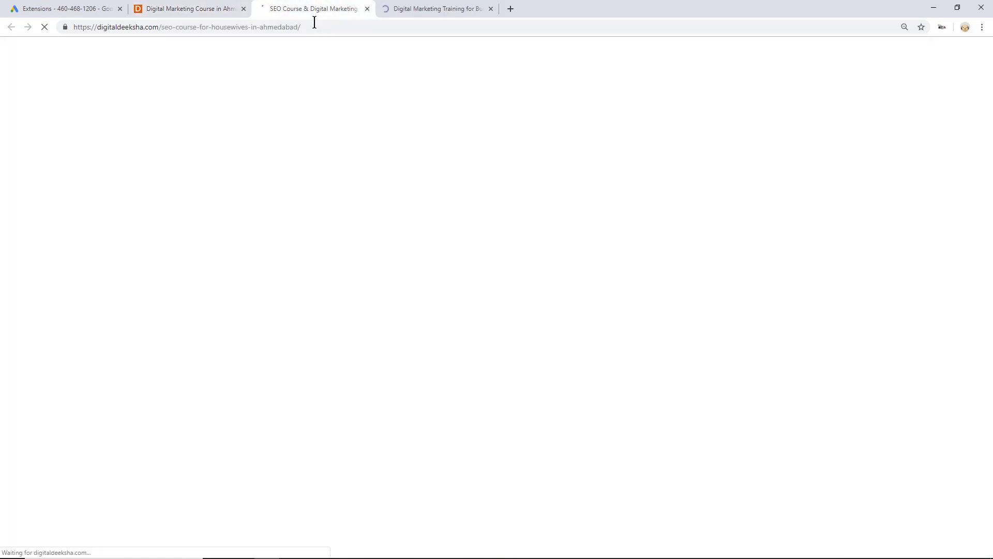
click(341, 28)
key(ctrl+c)
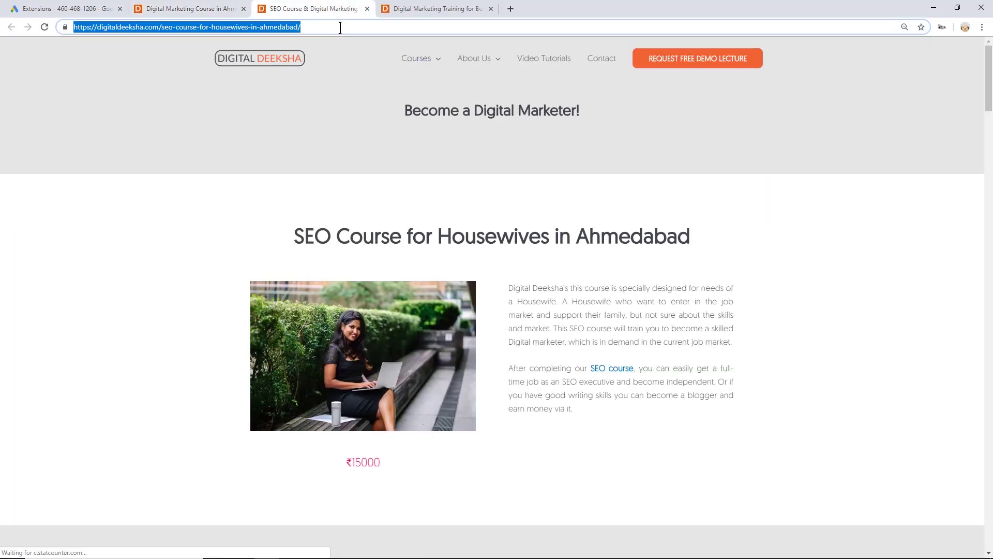
- Set sitelink 1 to 'Course for Housewives' with the SEO course page as its Final URL
click(62, 8)
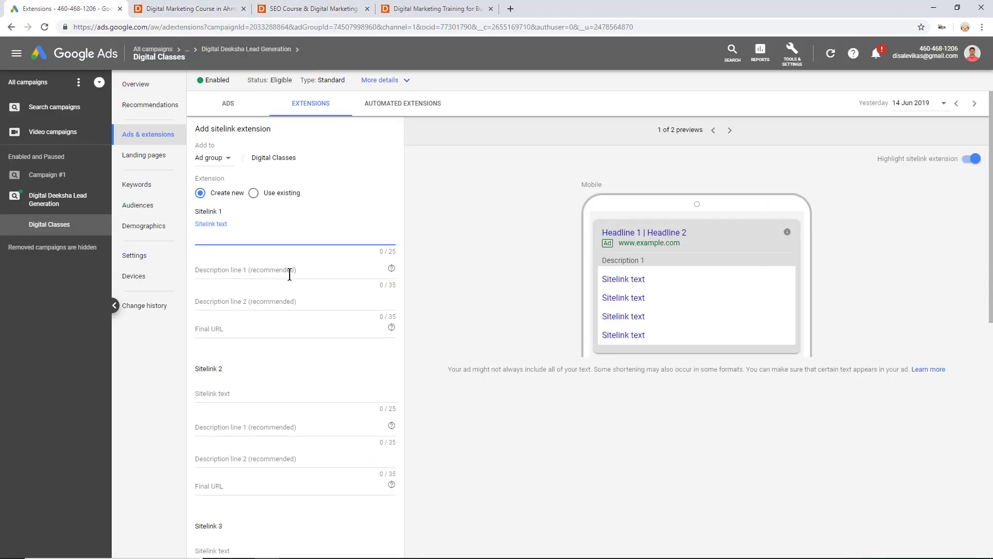
click(250, 327)
key(ctrl+v)
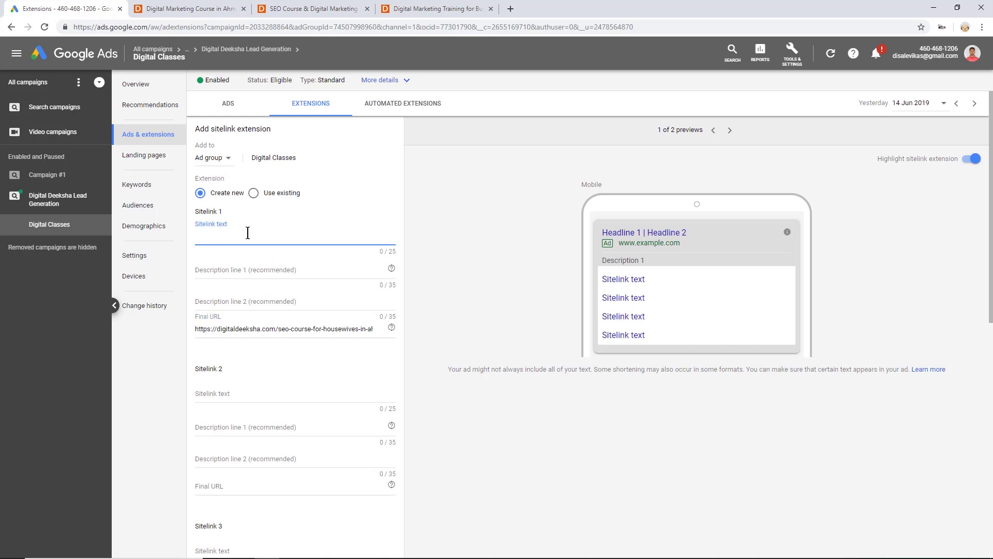
text(Digital Marketing Course)
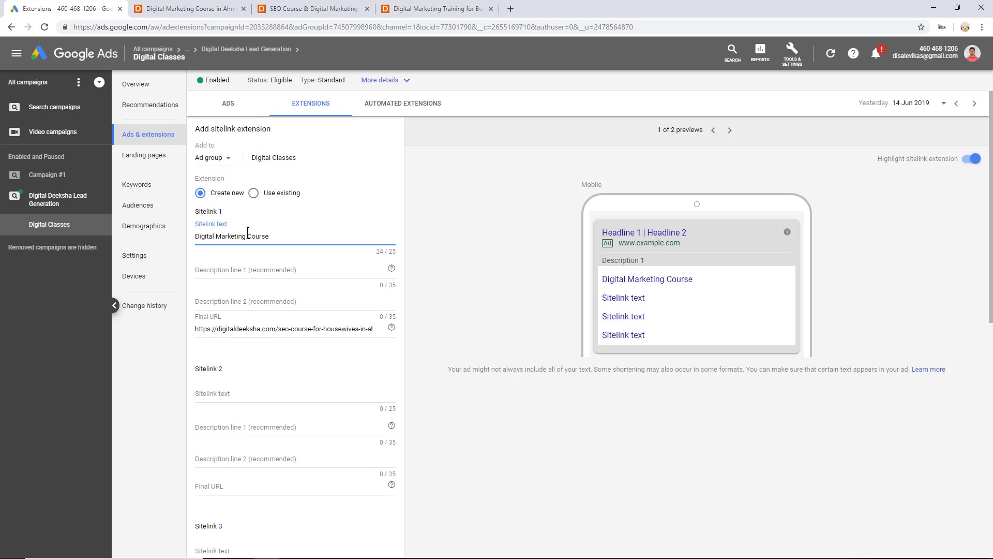
key(ctrl+shift+Left)
key(ctrl+shift+Left)
key(ctrl+shift+Left)
text(Course for Housewives)
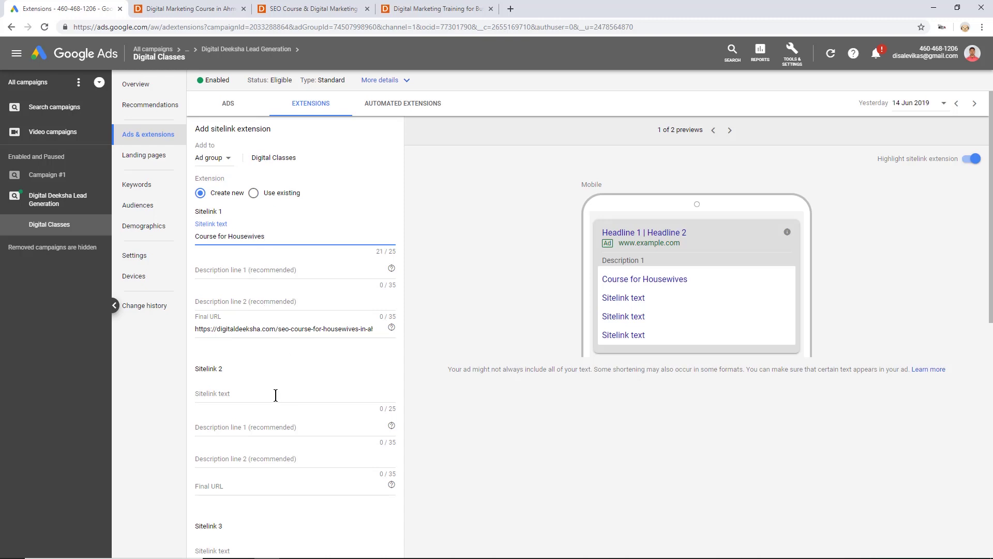
- Set sitelink 2 to 'Course for Business Owner', trimmed to 25 characters, linking to the business owners page
click(255, 399)
text(Cour)
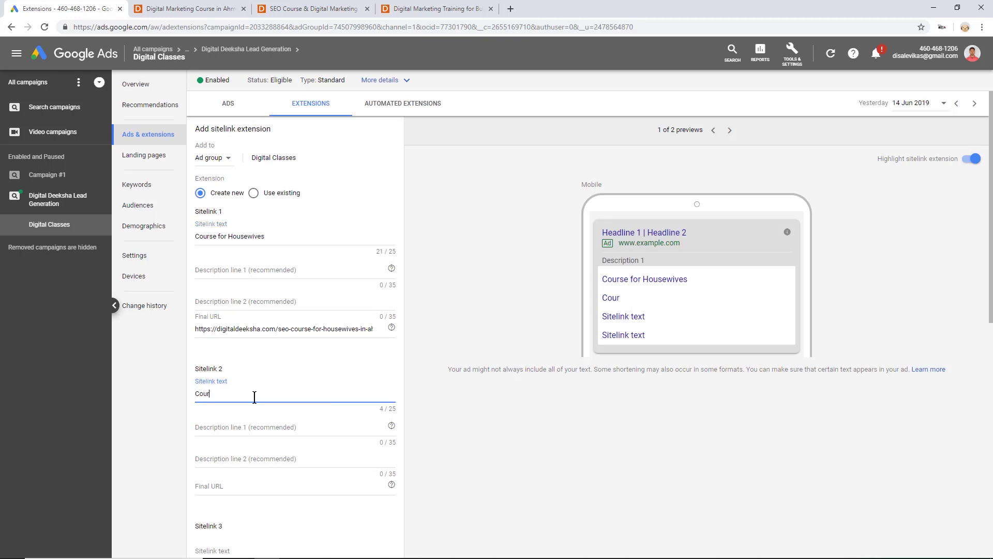
text(se for Busine)
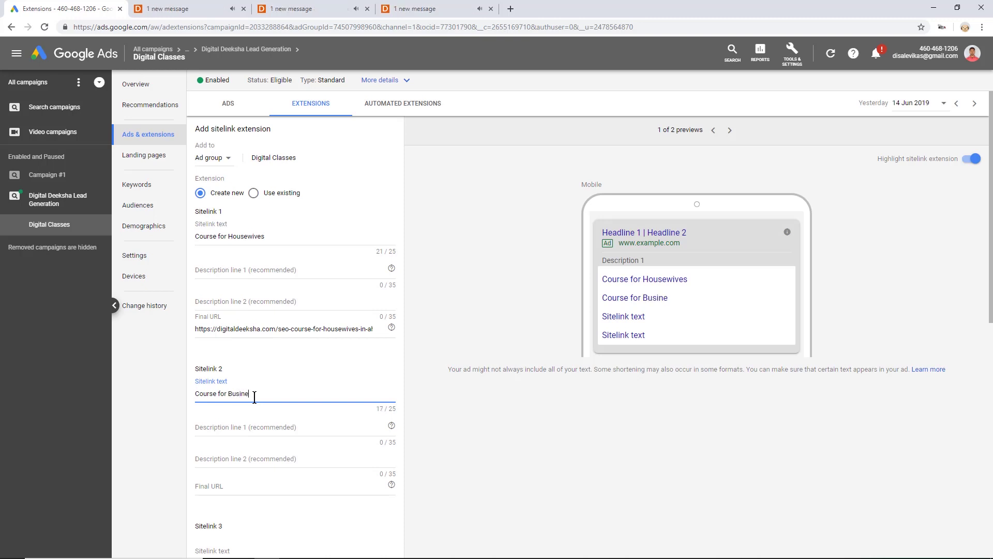
text(ss Owners)
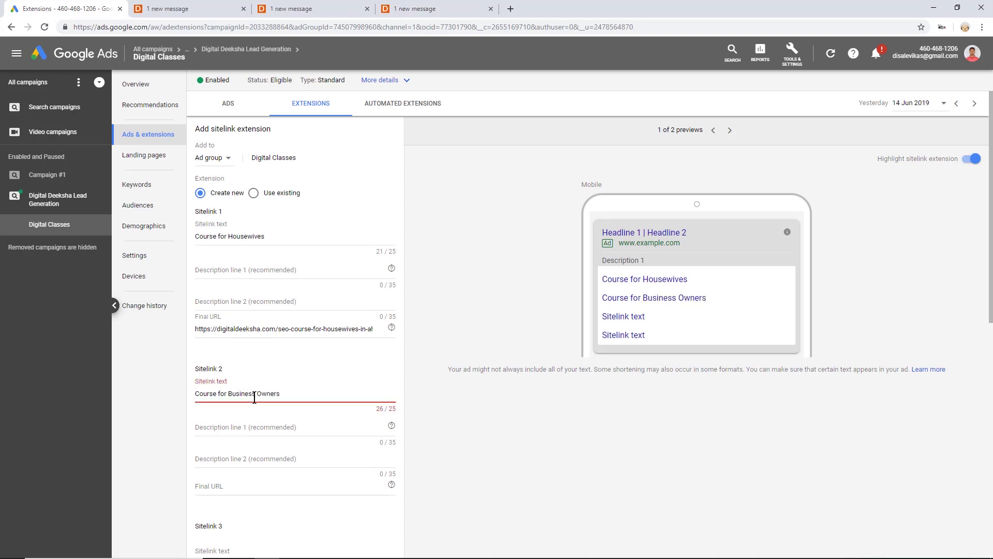
click(311, 9)
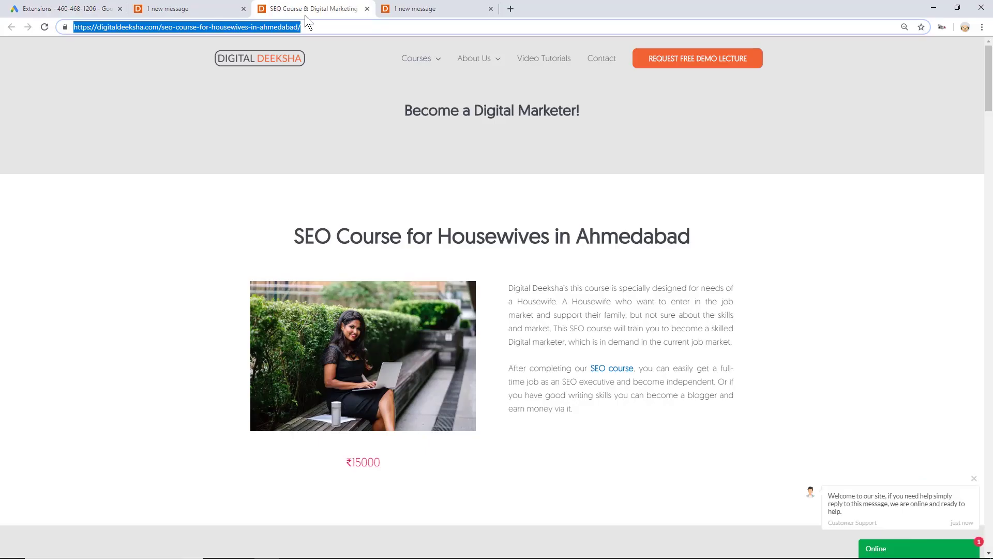
click(407, 8)
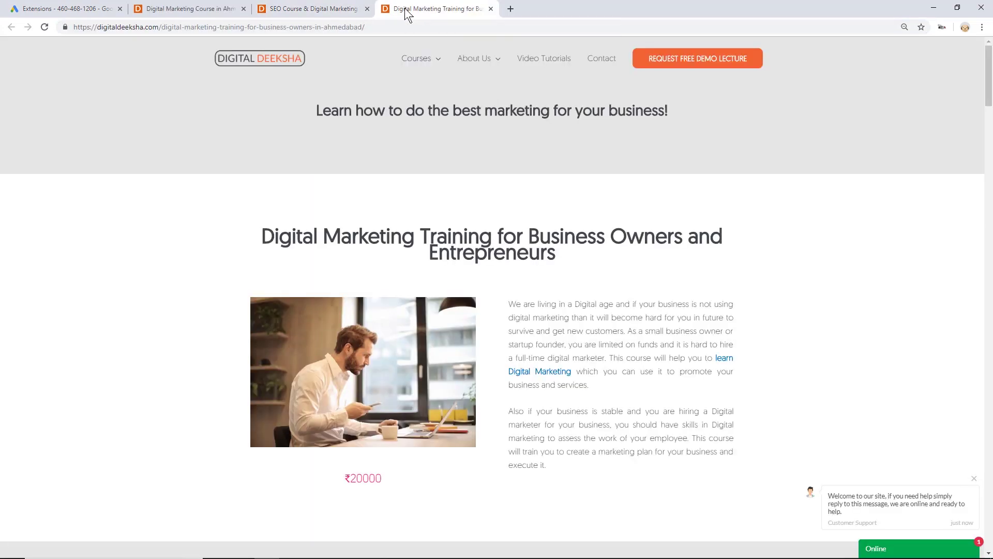
click(57, 9)
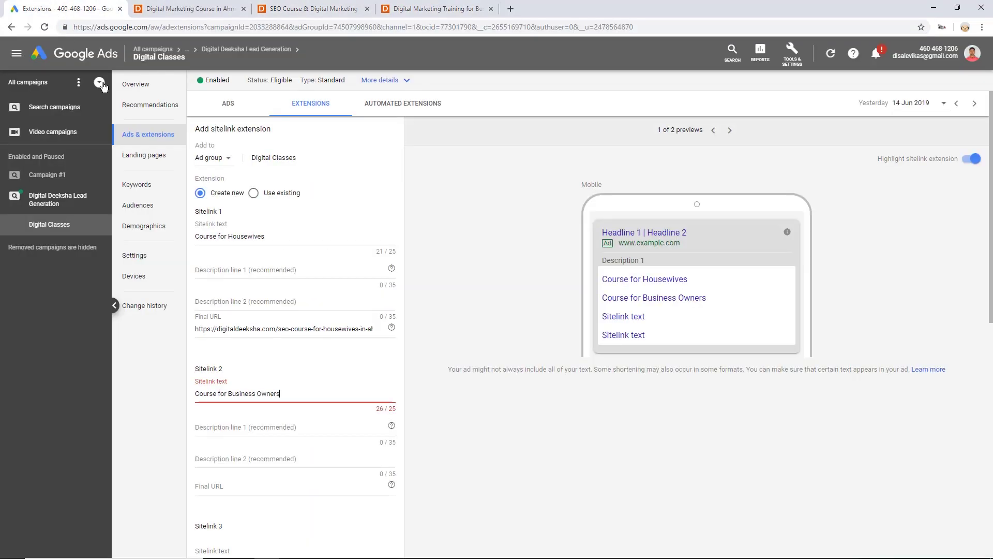
click(238, 483)
key(ctrl+v)
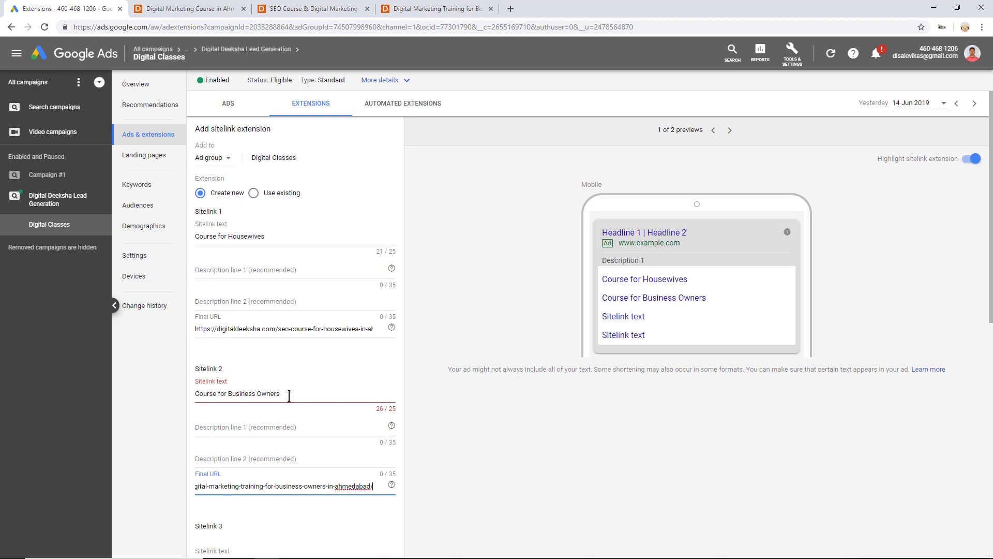
click(291, 392)
key(BackSpace)
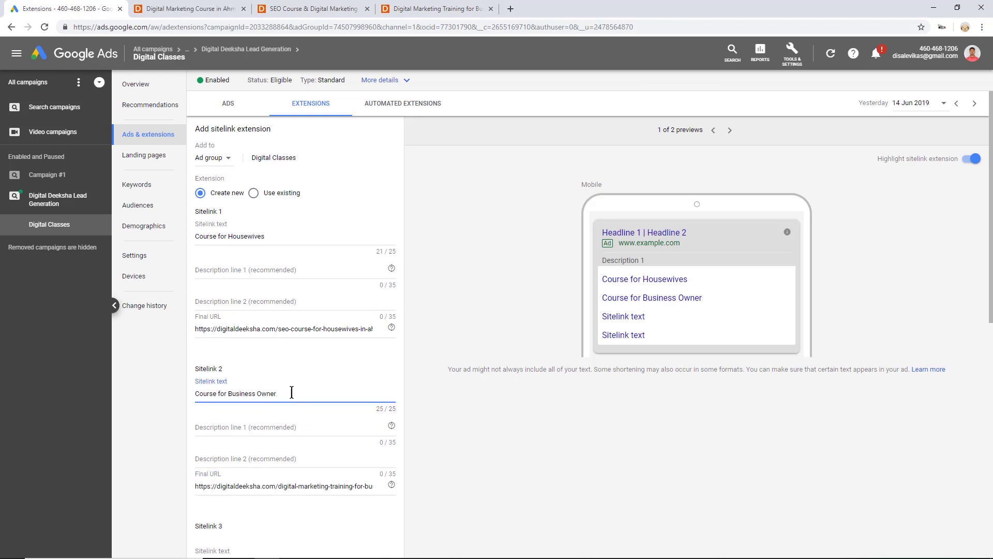
scroll(299, 385, down, 5)
click(267, 260)
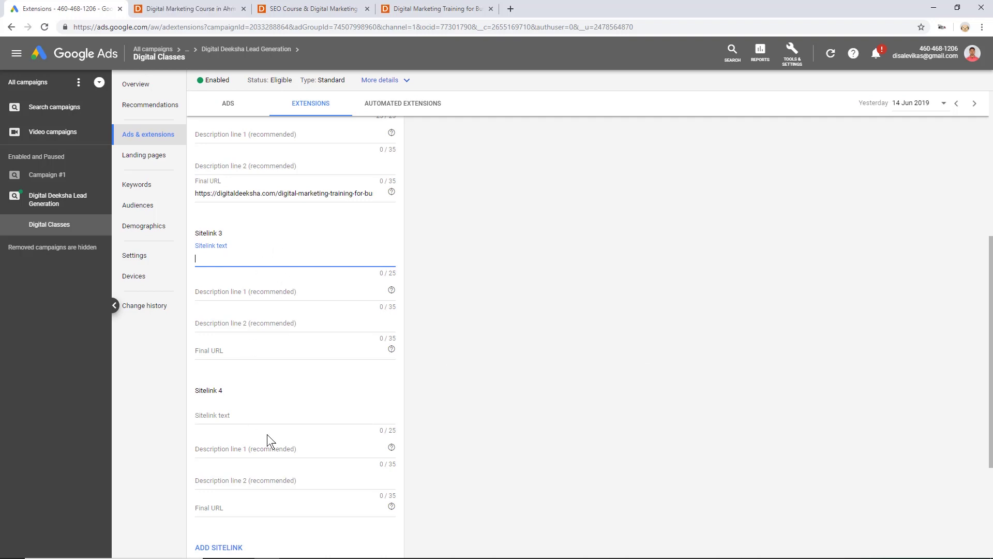
scroll(268, 437, down, 5)
- Save the Course for Housewives and Course for Business Owner sitelinks and open the add-extension menu
click(227, 429)
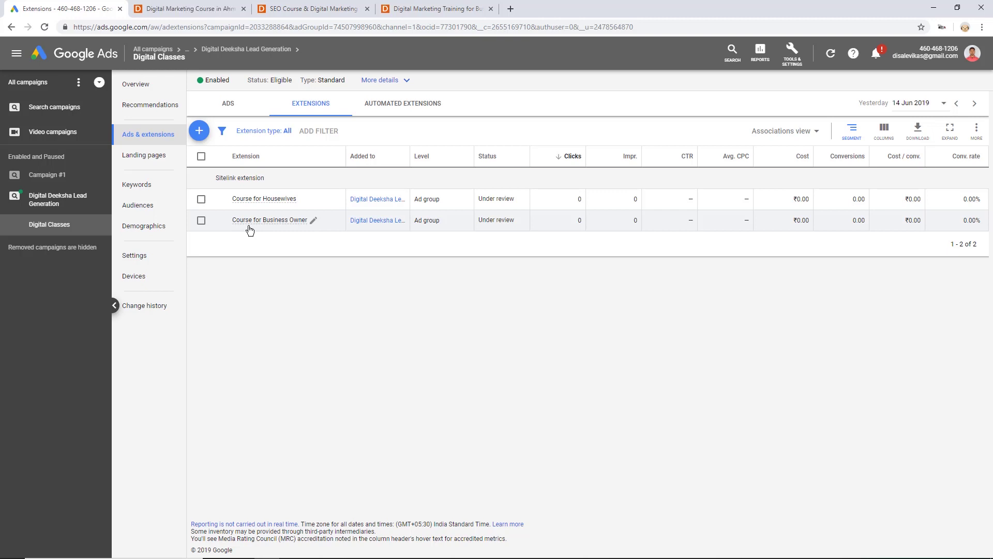
click(200, 139)
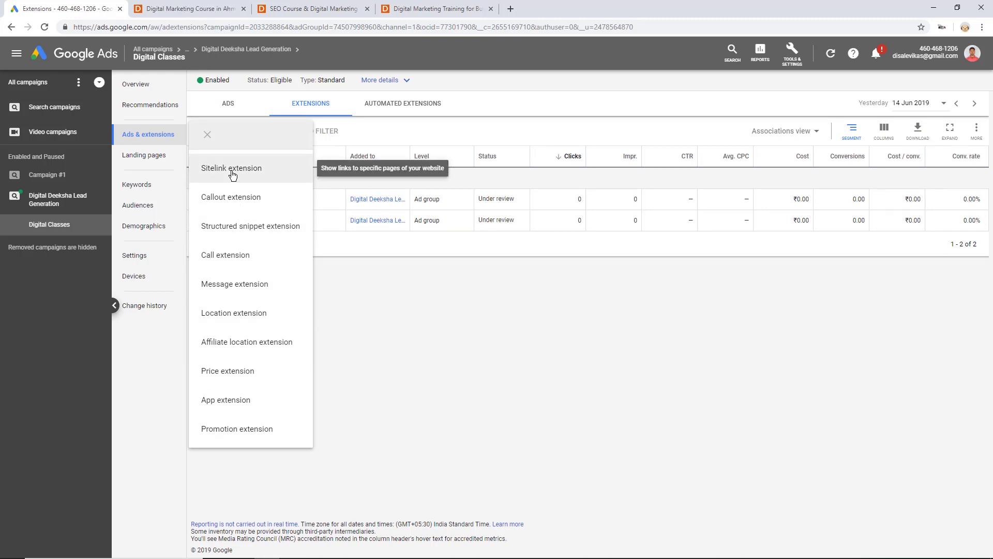
- Create and save callouts '3 Month Course', 'Financial Aid Available' and 'Guarenteed Job Assistance'
click(235, 211)
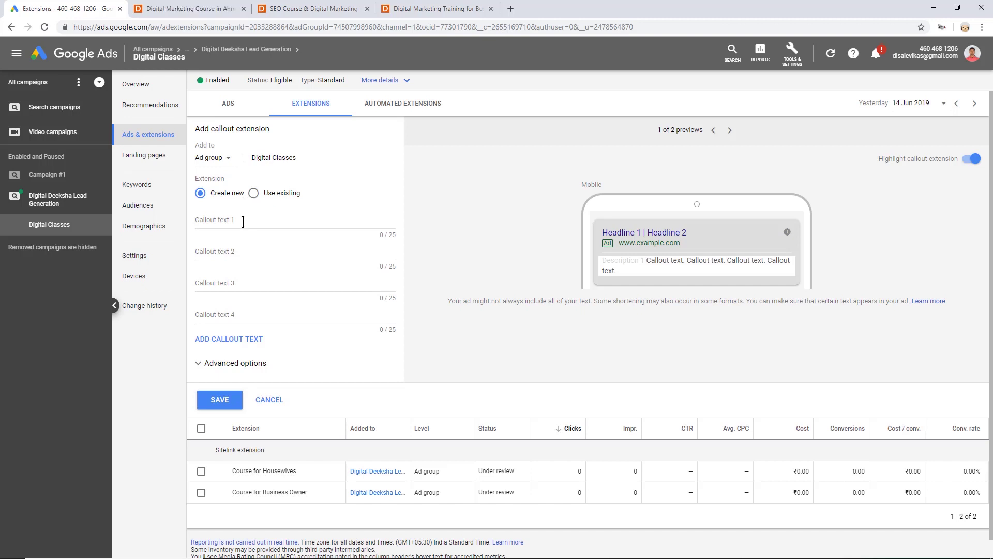
click(244, 219)
text(3)
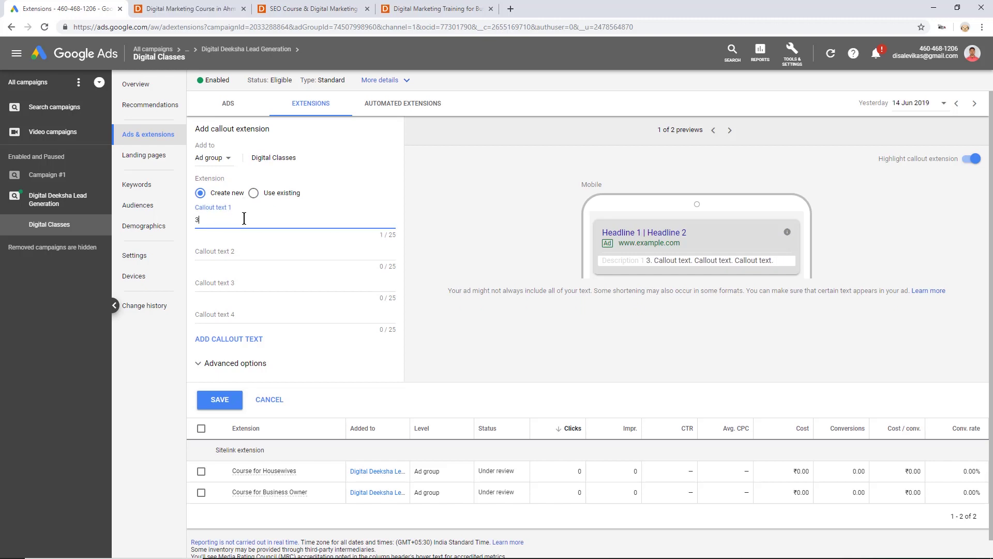
text( Month Course)
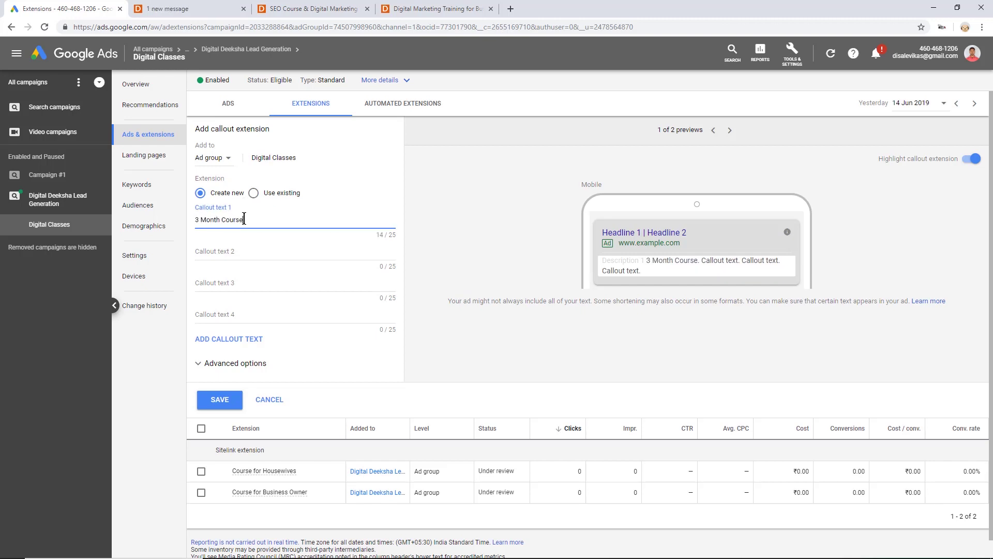
click(243, 252)
text(Start)
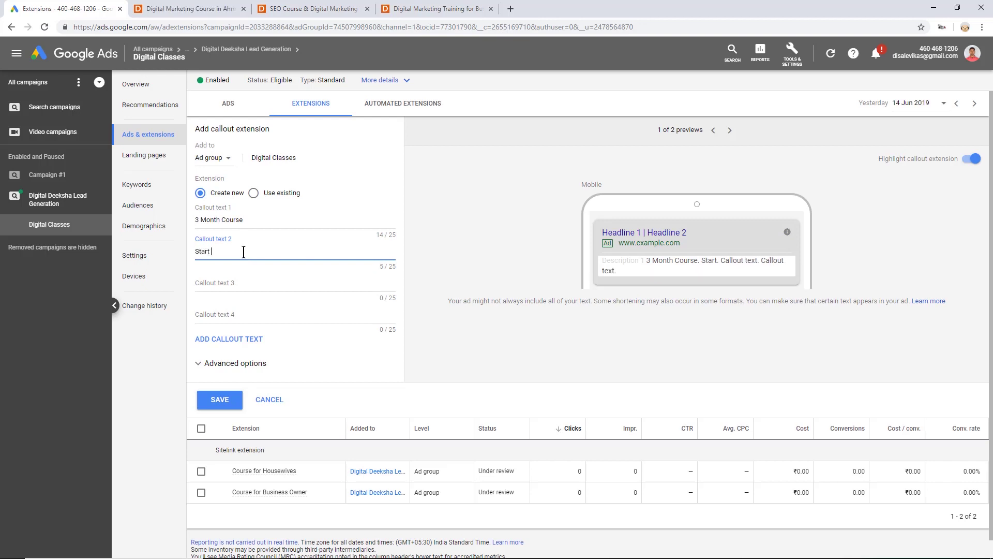
key(BackSpace)
key(BackSpace)
key(BackSpace)
key(BackSpace)
text(Financial)
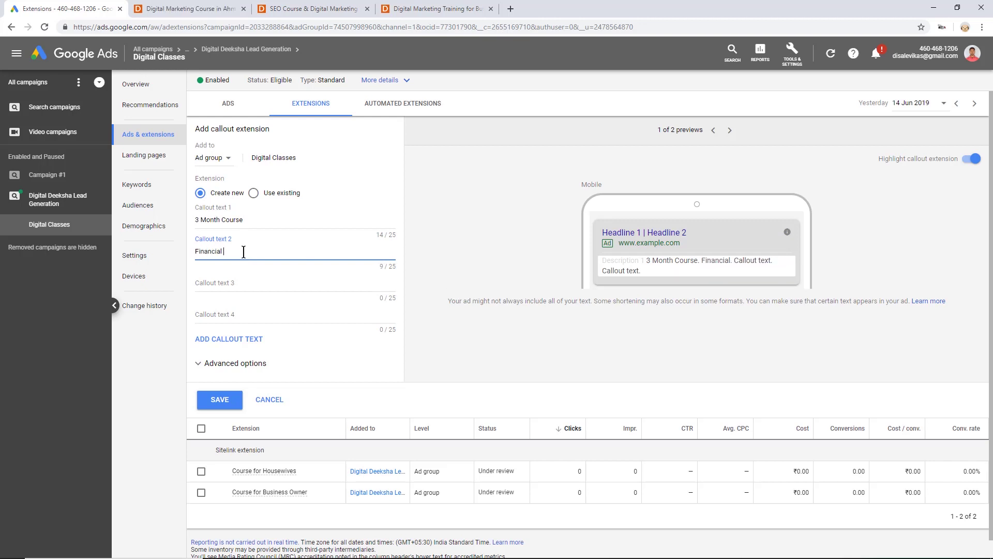
text( Aid Available)
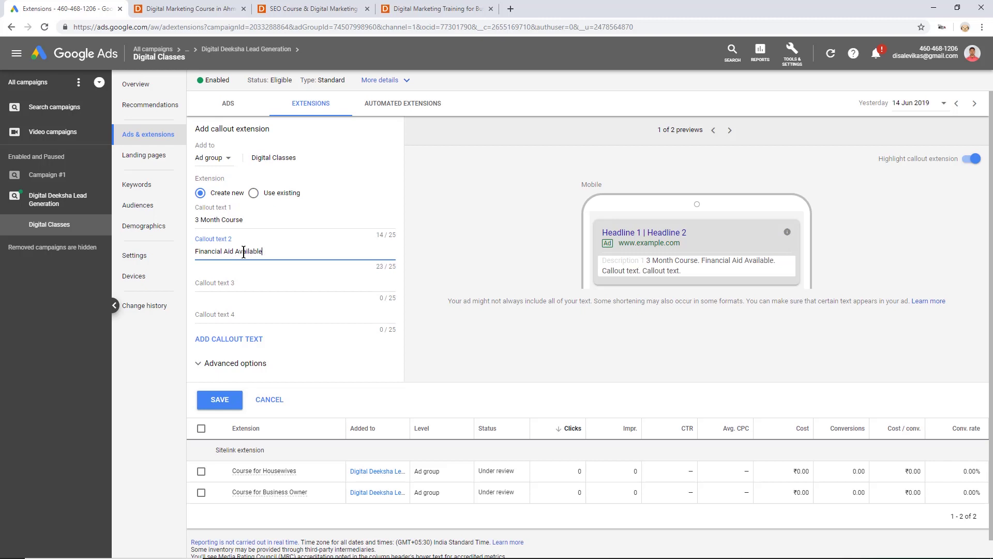
key(Tab)
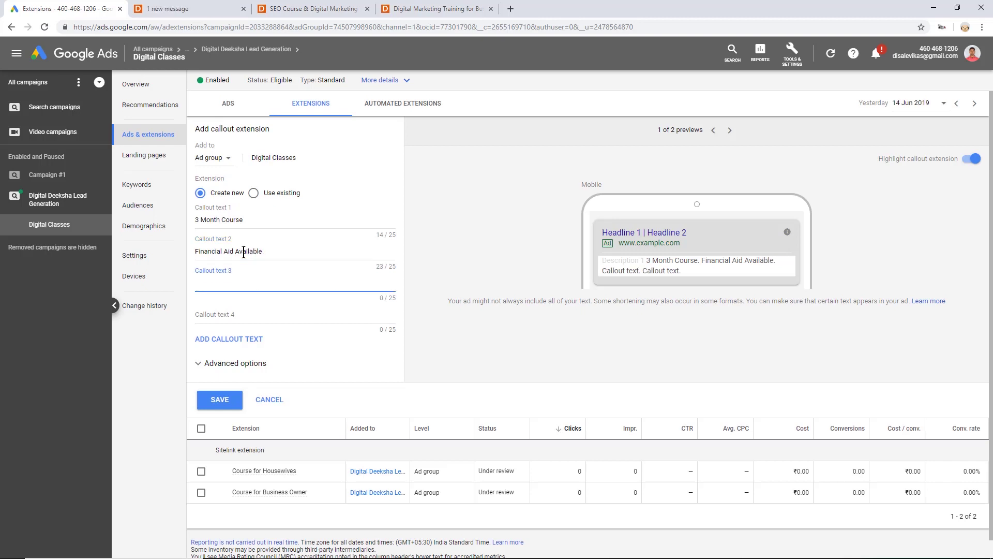
text(Guarenteed Job Assistance)
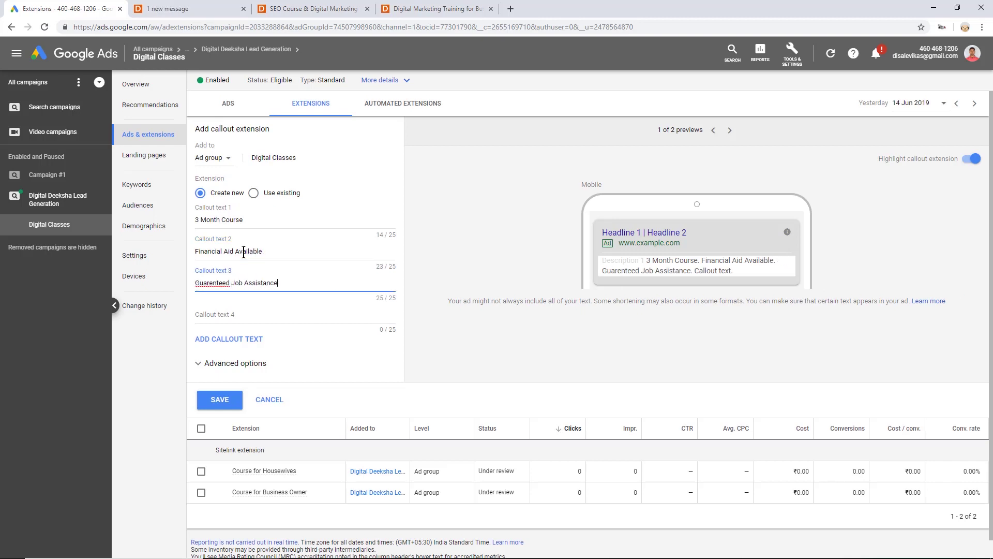
key(Tab)
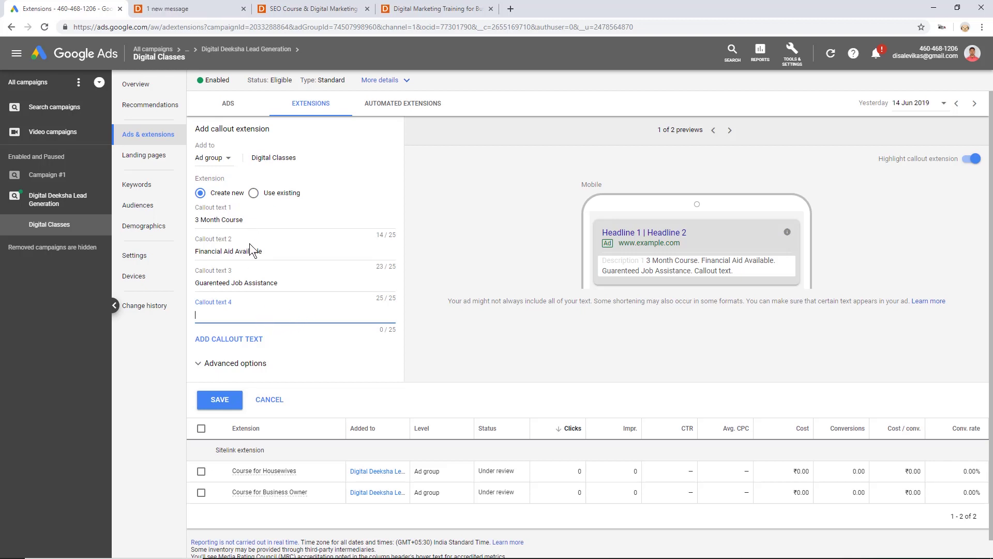
click(220, 400)
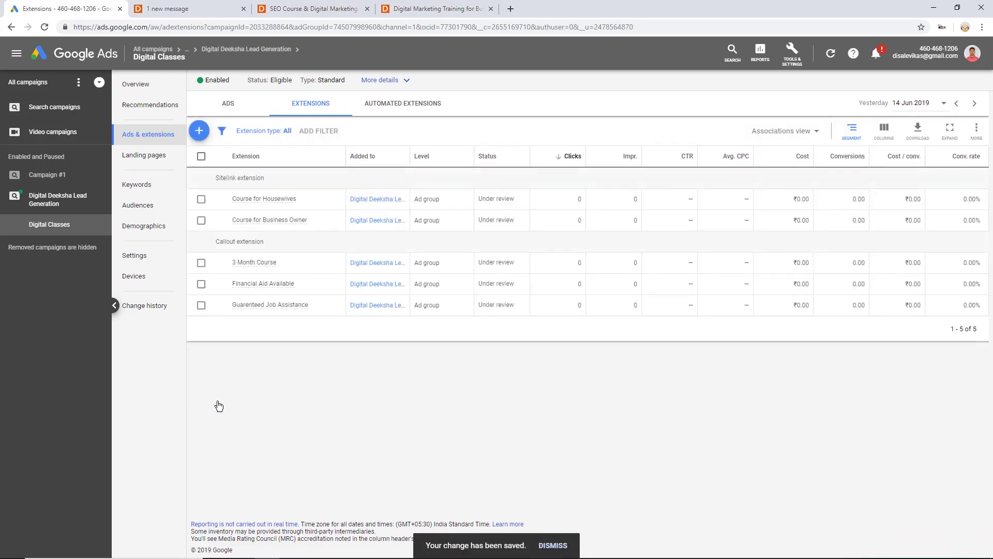
- Start a structured snippet extension with the header type set to Courses
click(199, 130)
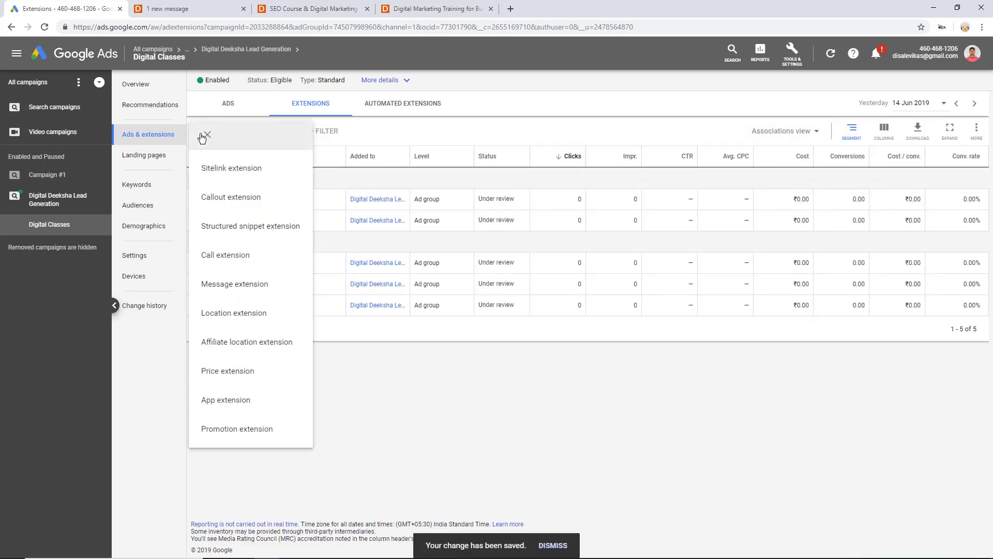
click(264, 237)
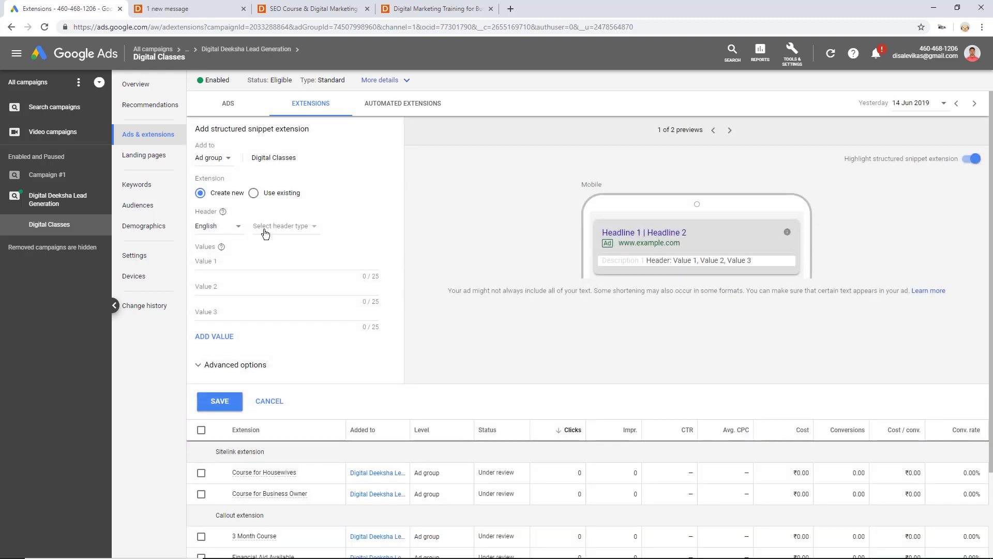
click(288, 230)
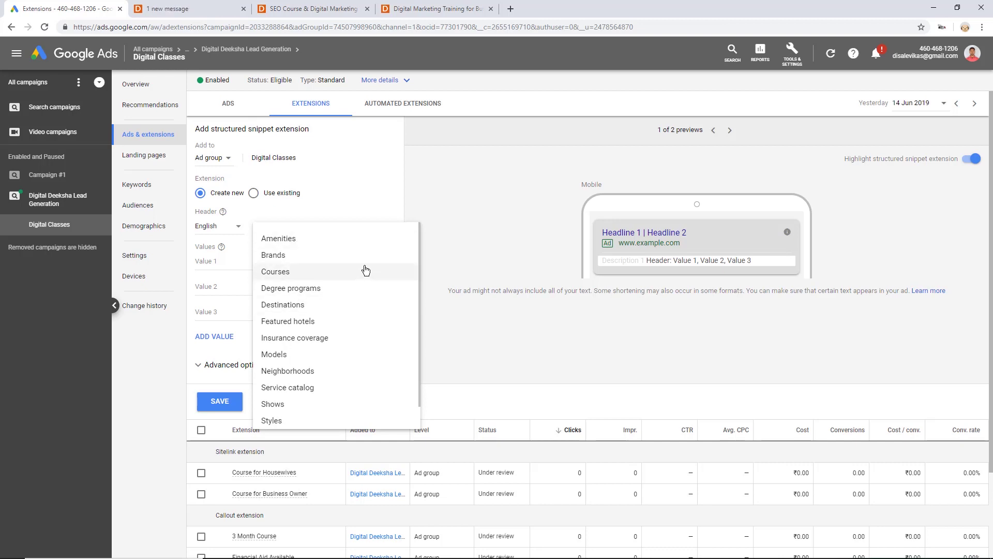
click(366, 269)
click(294, 228)
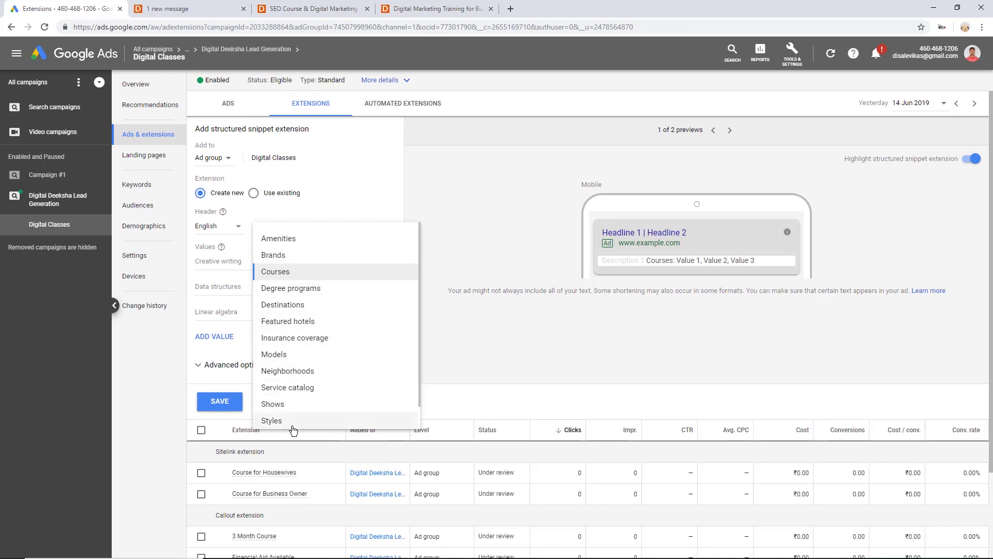
click(276, 272)
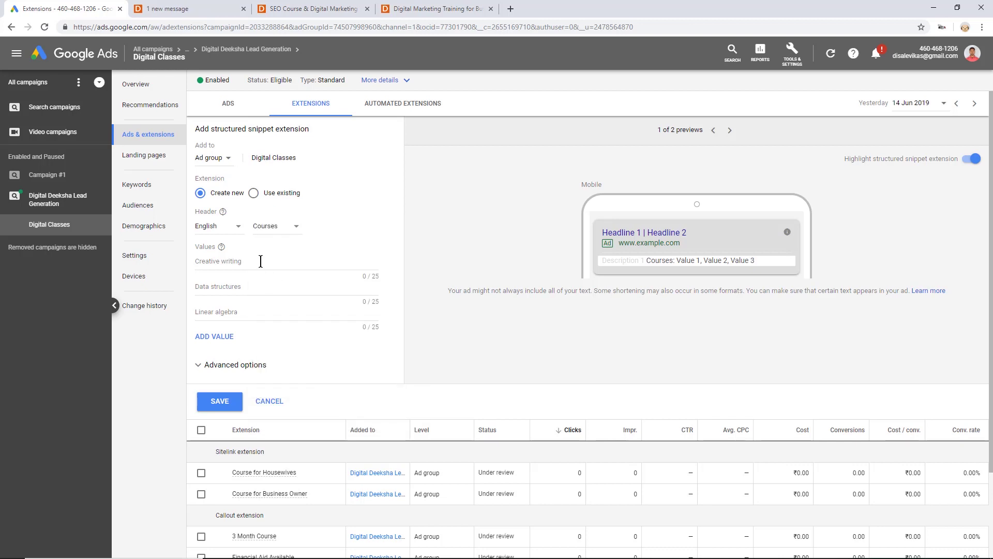
- Enter snippet values DM Course for Students, DM Course for Housewives and DM Course for Businessman, then save
click(261, 261)
text(DM Cours)
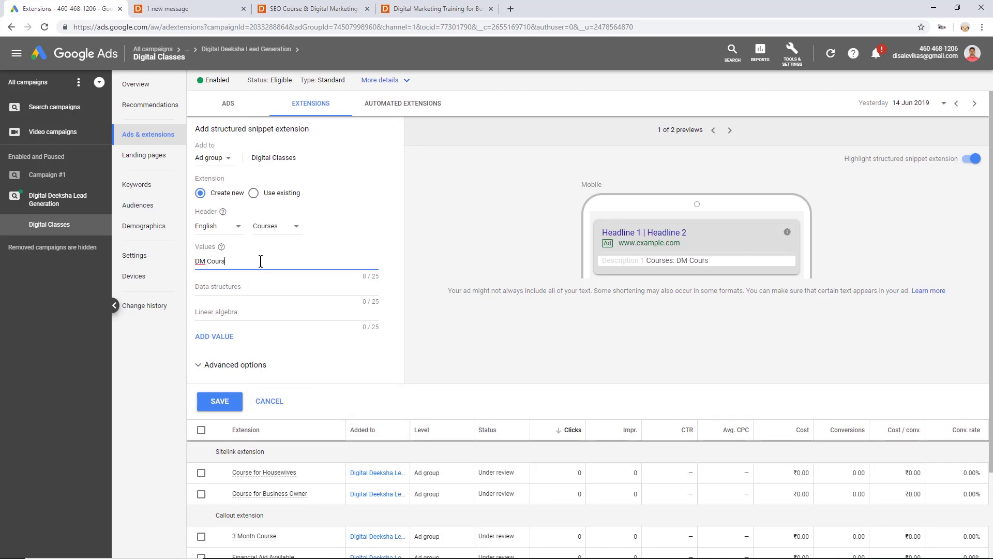
text(e for Studne)
text(t)
text(ent)
key(ctrl+a)
key(ctrl+c)
key(Tab)
key(ctrl+v)
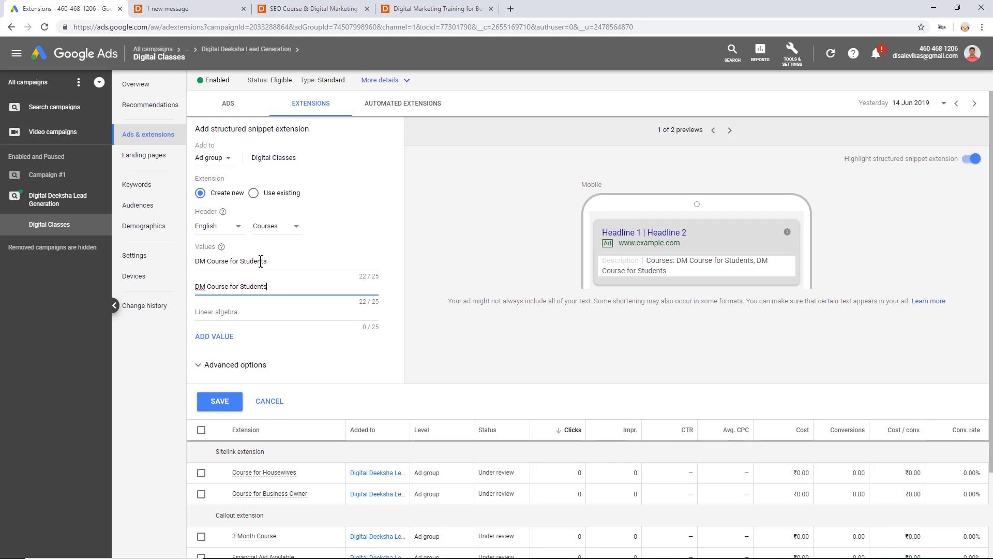
key(ctrl+shift+Left)
text(HJ)
text(ou)
text(sewives)
key(Tab)
key(ctrl+v)
key(ctrl+shift+Left)
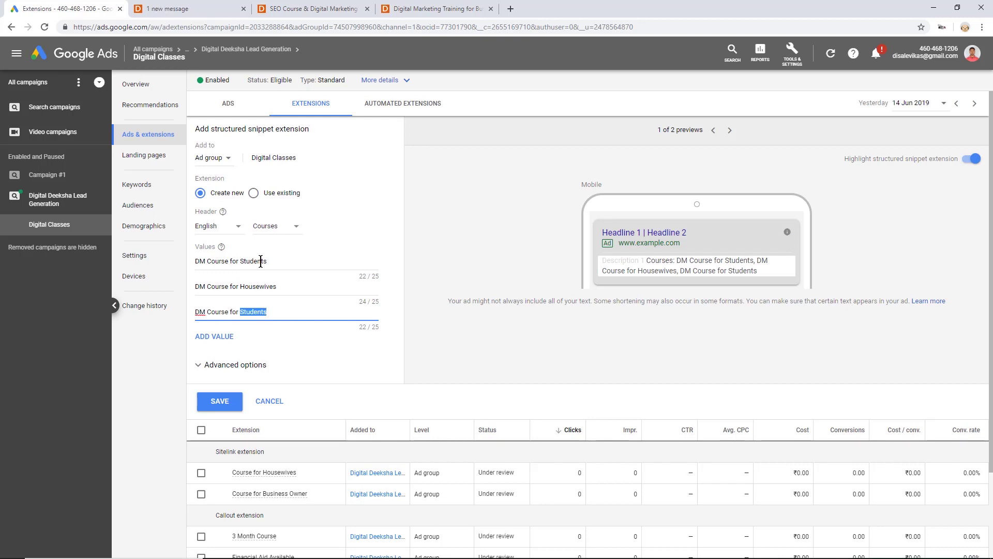
text(Business Ow)
text(man)
key(Tab)
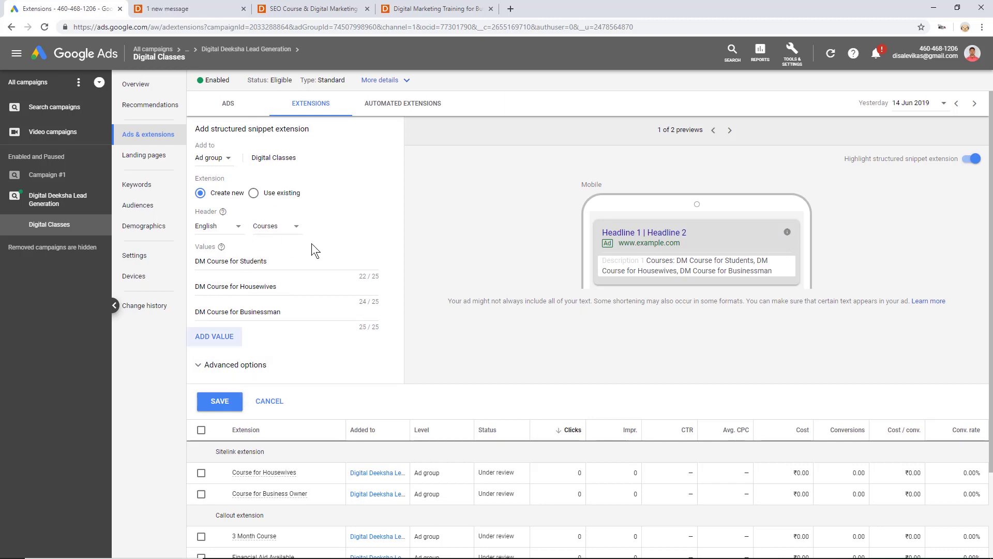
click(222, 407)
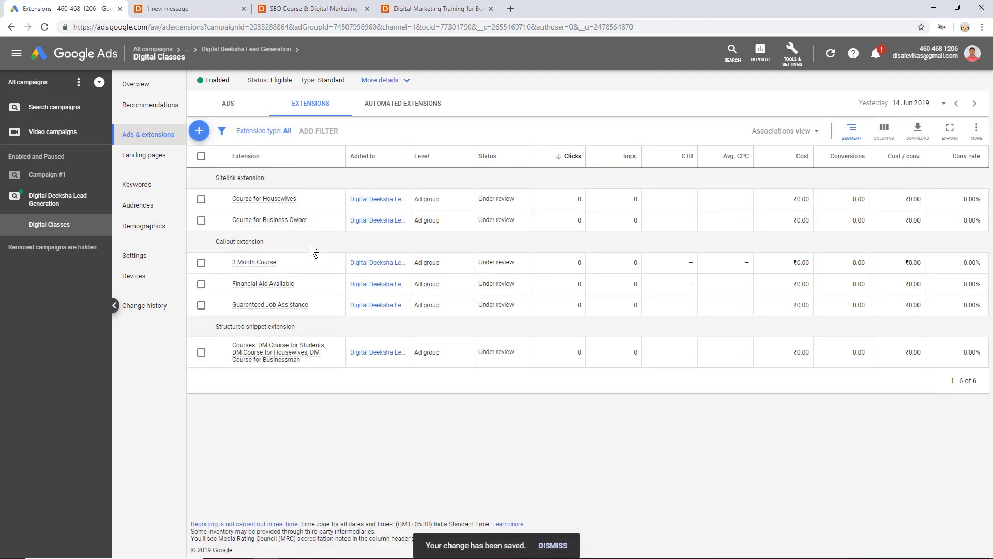
- Create a call extension with country India and the business phone number, and save it
click(200, 131)
click(240, 255)
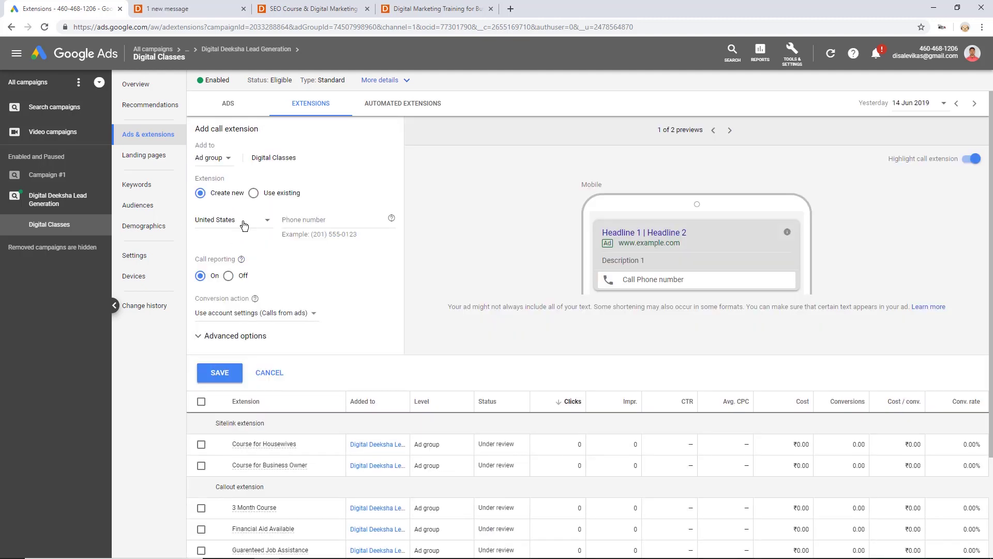
click(244, 225)
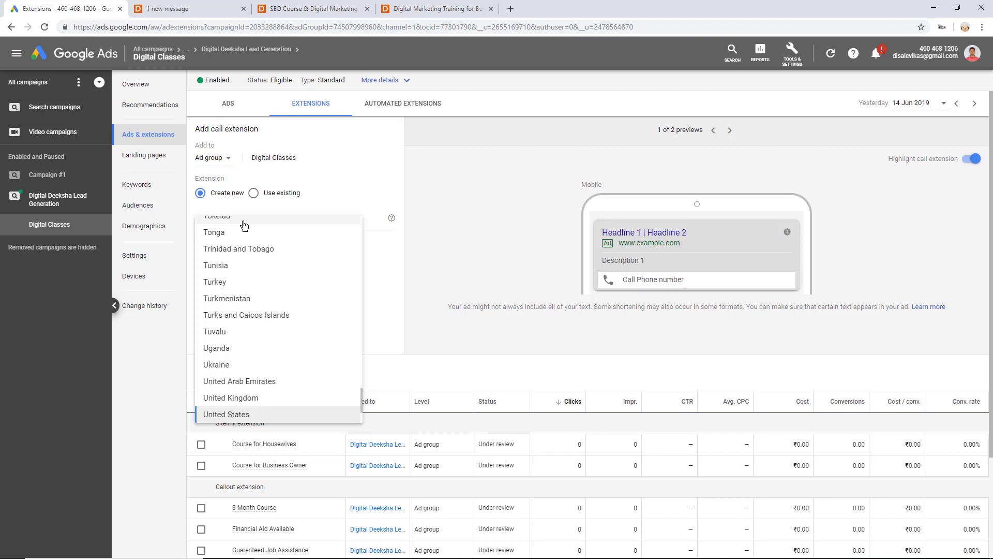
text(ind)
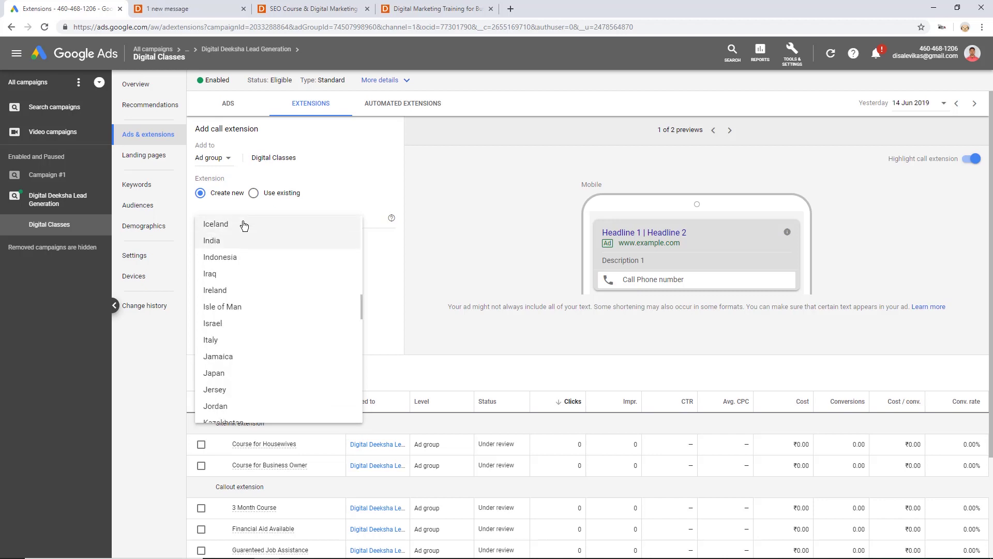
click(226, 241)
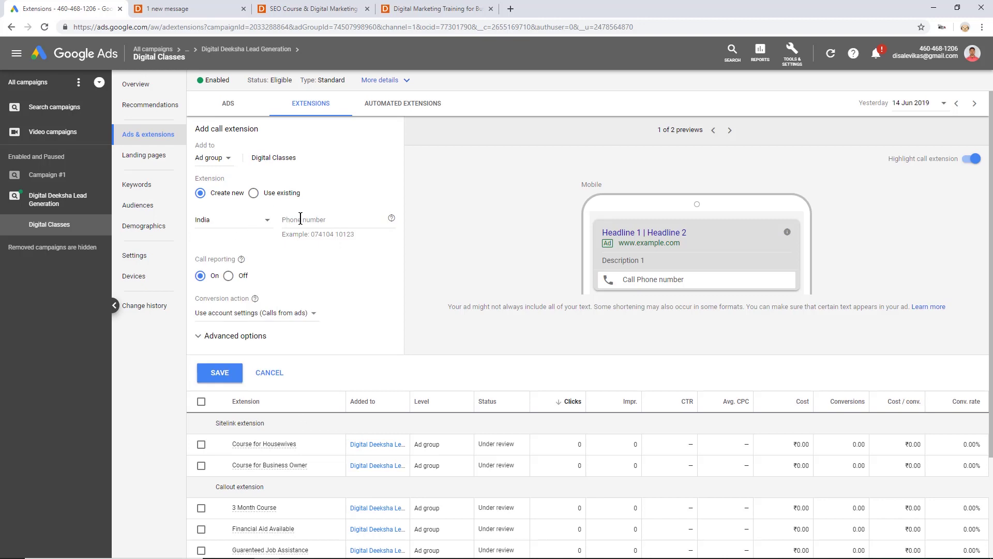
click(304, 217)
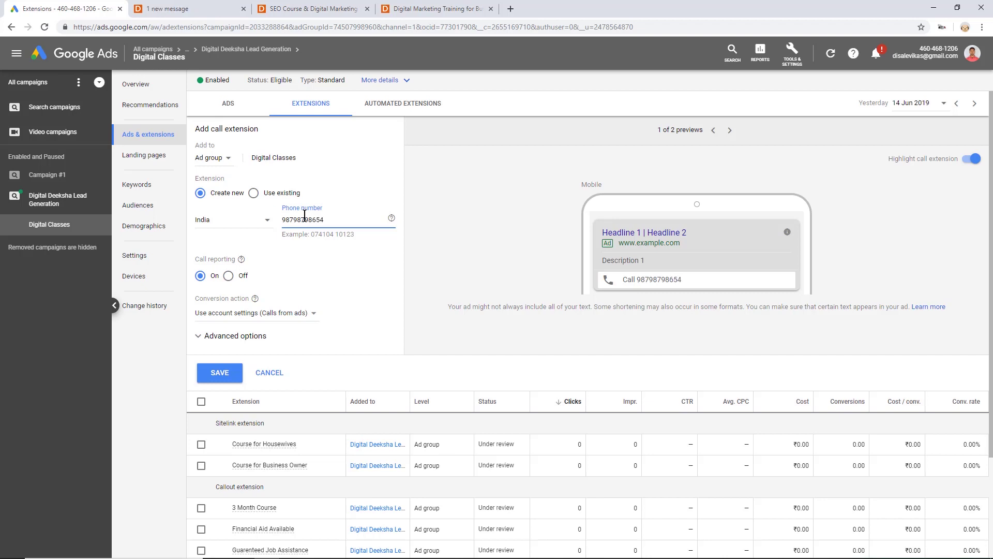
click(227, 371)
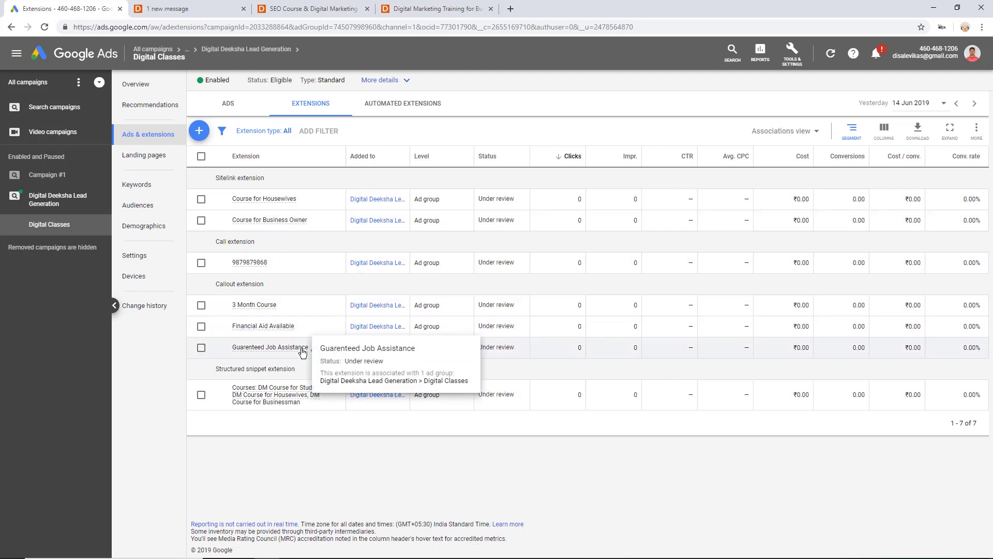
- Check the seven Digital Classes extensions (two sitelinks, one call, three callouts, one snippet) show Under review
mouse_move(274, 200)
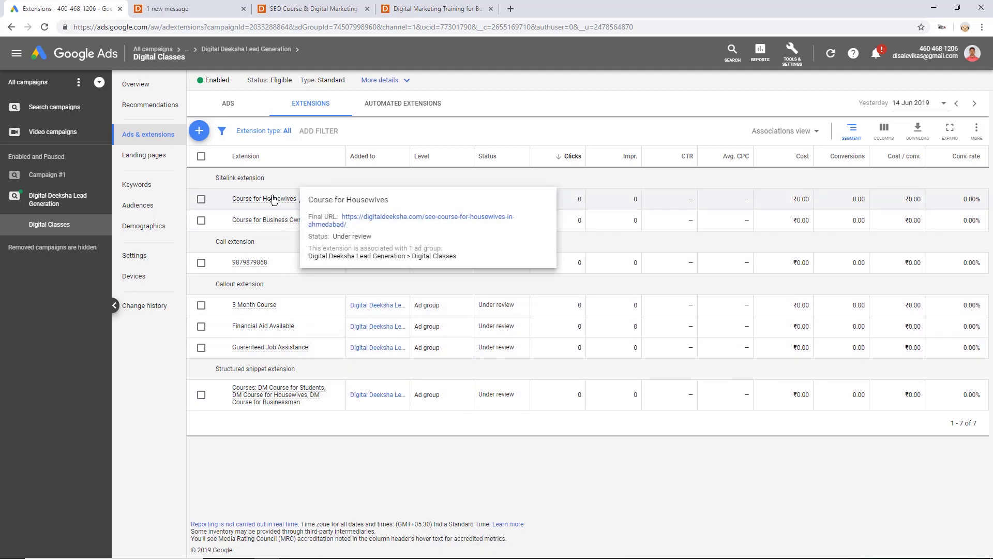